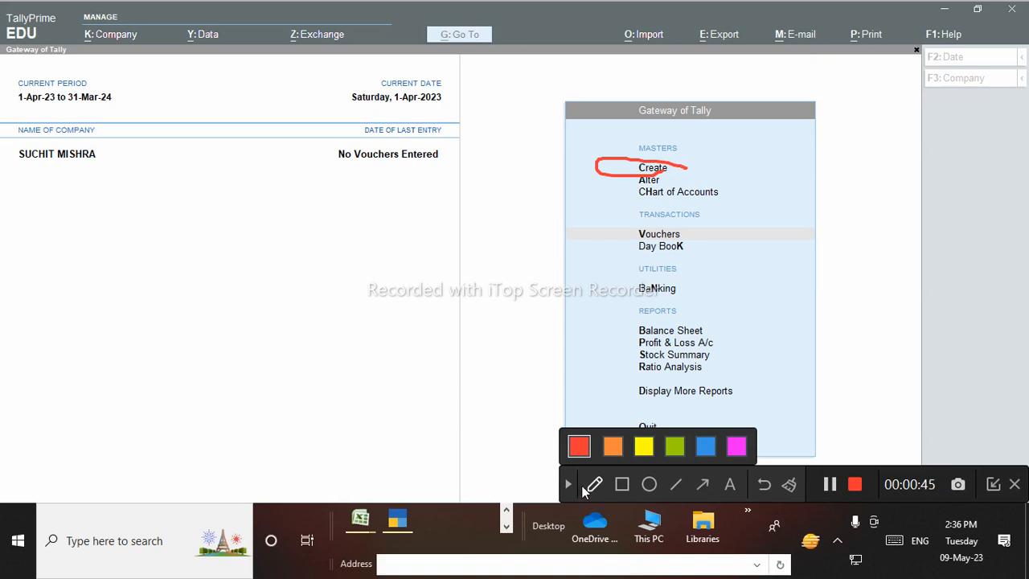
# Step: Open the creation form for a new ledger master
pyautogui.click(786, 485)
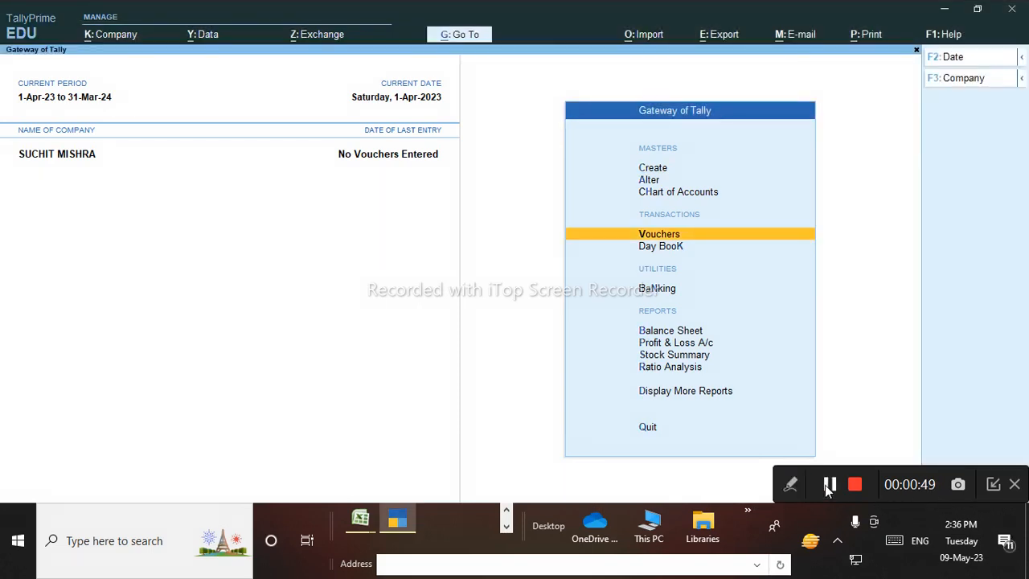
pyautogui.press('Up')
pyautogui.press('Up')
pyautogui.press('Up')
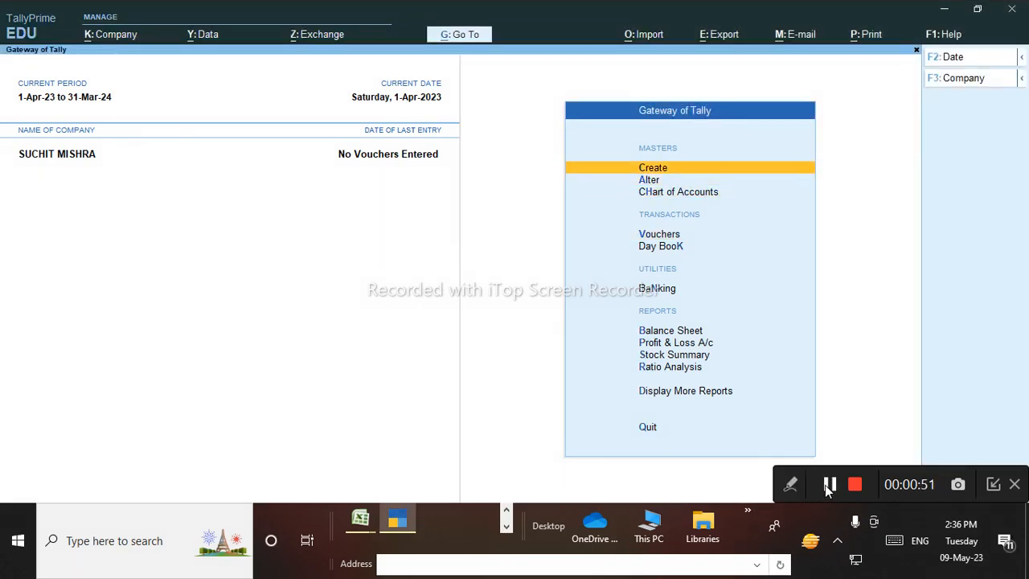
pyautogui.press('Return')
pyautogui.press('Down')
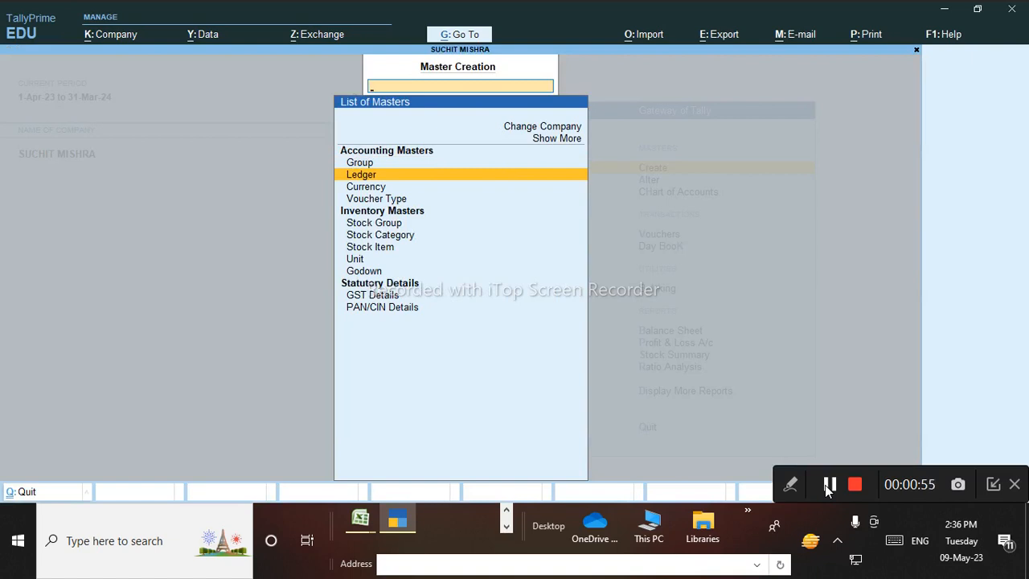
pyautogui.press('Return')
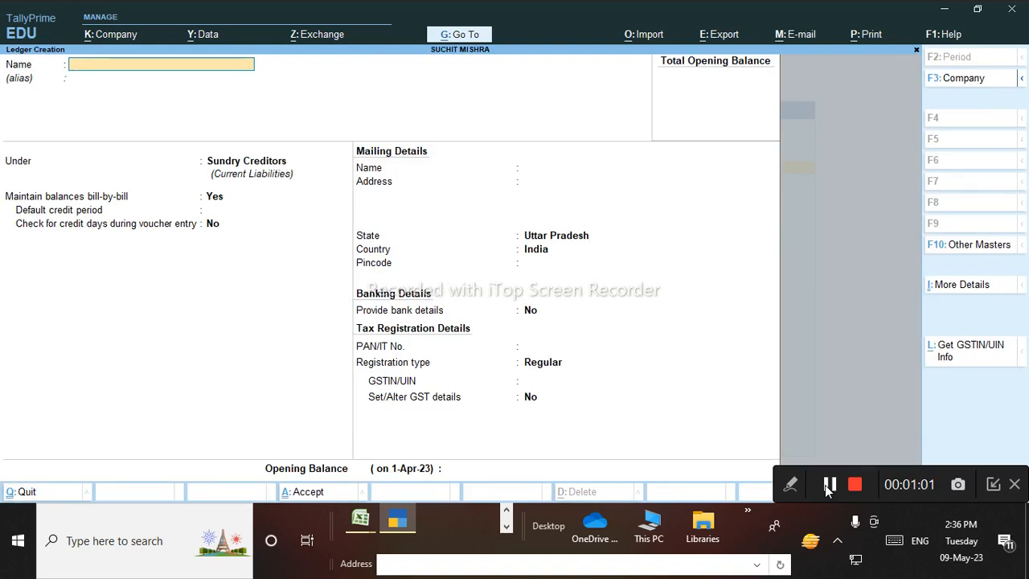
# Step: Enter the party's name as the ledger name and keep it under Sundry Creditors with the default bill-by-bill settings
pyautogui.write('MOHAN')
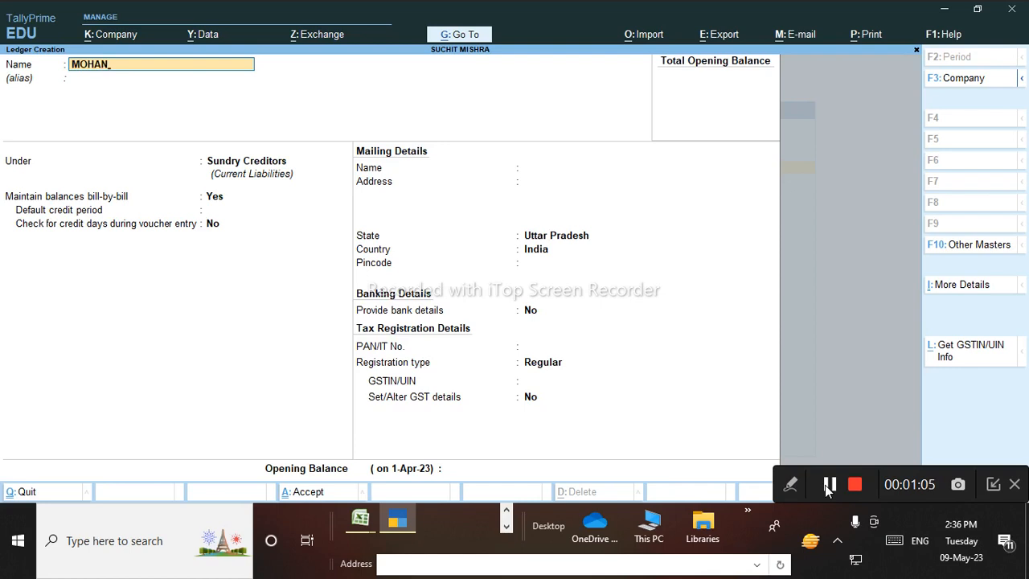
pyautogui.press('Return')
pyautogui.press('Return')
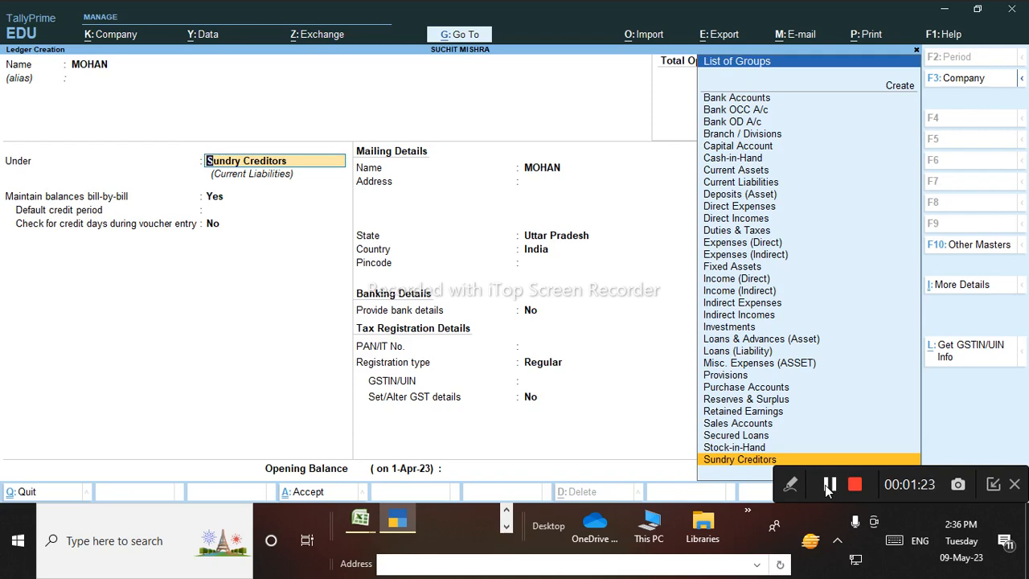
pyautogui.press('Return')
pyautogui.press('Return')
pyautogui.press('Return')
pyautogui.press('Return')
pyautogui.press('Return')
pyautogui.press('Return')
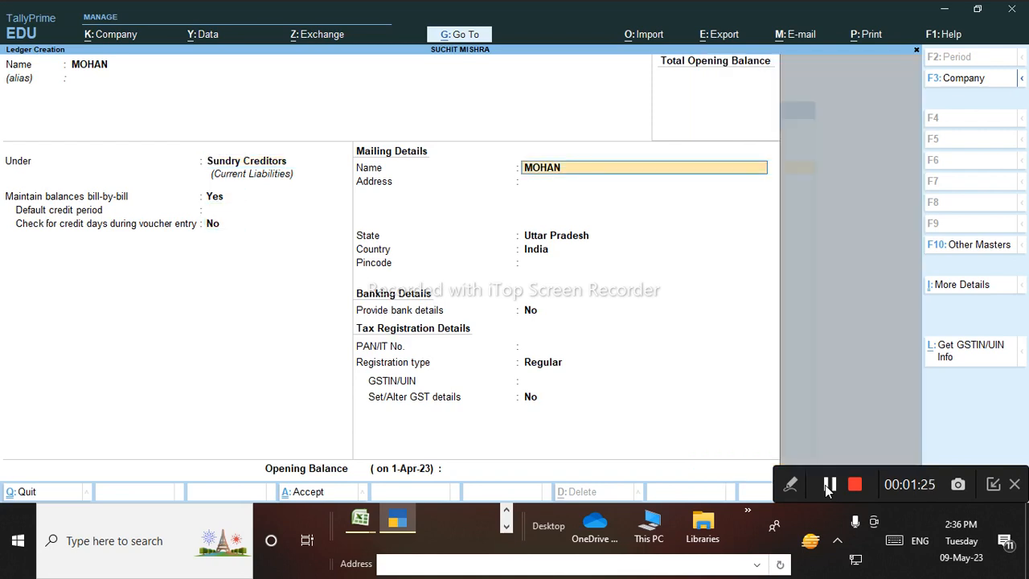
# Step: Keep the default mailing, banking and Regular tax registration details, save the ledger without an opening balance, and return to the Gateway of Tally
pyautogui.press('Return')
pyautogui.press('Return')
pyautogui.press('Return')
pyautogui.press('Return')
pyautogui.press('Return')
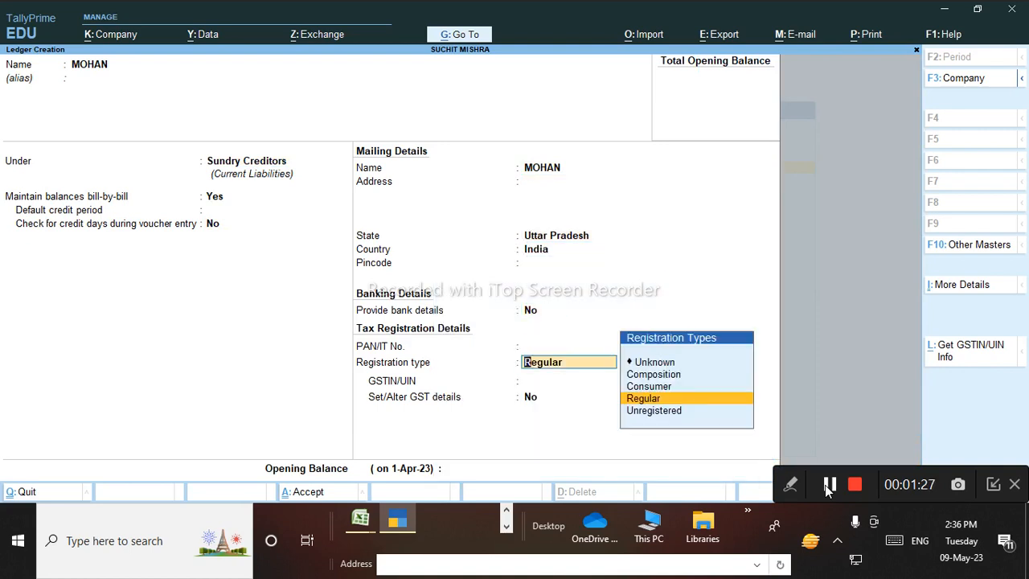
pyautogui.press('Return')
pyautogui.press('Return')
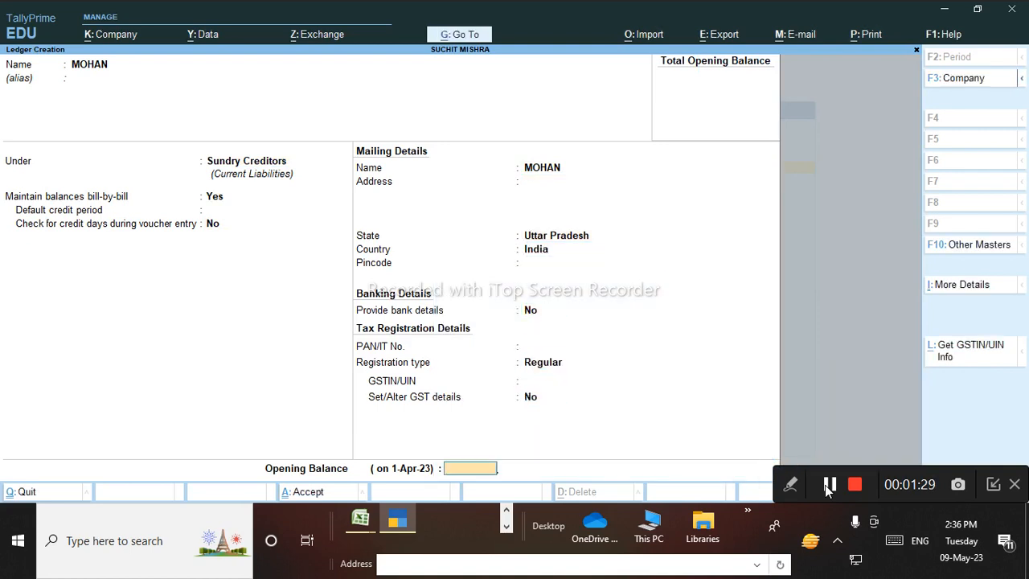
pyautogui.press('Return')
pyautogui.press('Return')
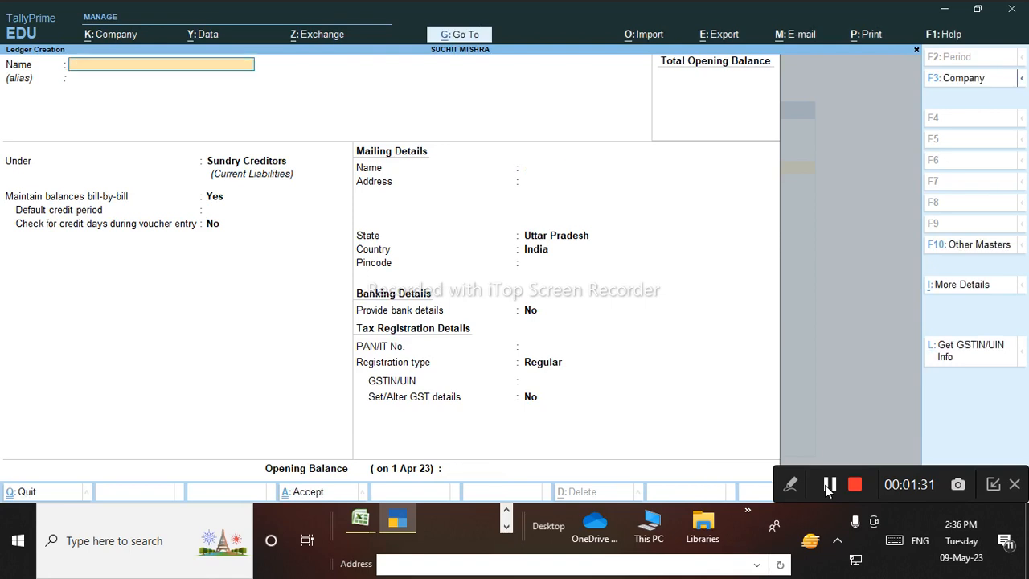
pyautogui.press('Escape')
pyautogui.press('Escape')
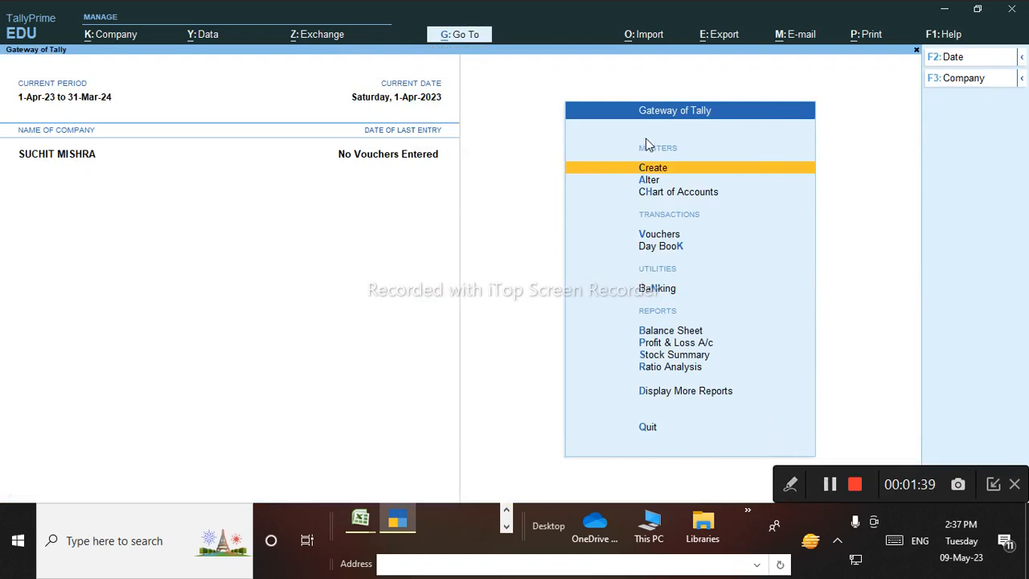
# Step: Open the newly created Sundry Creditors party ledger for alteration
pyautogui.click(667, 174)
pyautogui.press('Down')
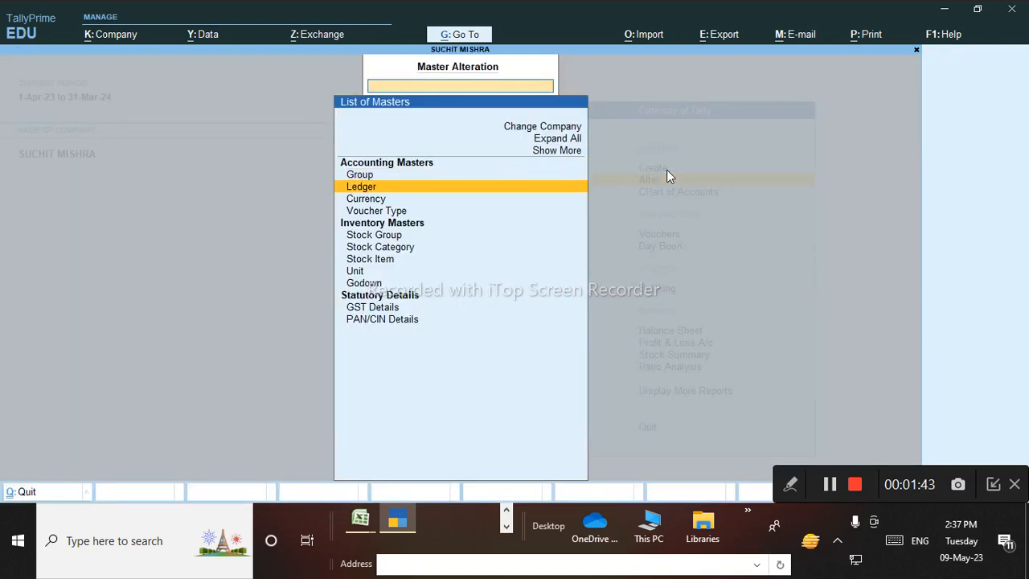
pyautogui.press('Return')
pyautogui.press('Down')
pyautogui.press('Return')
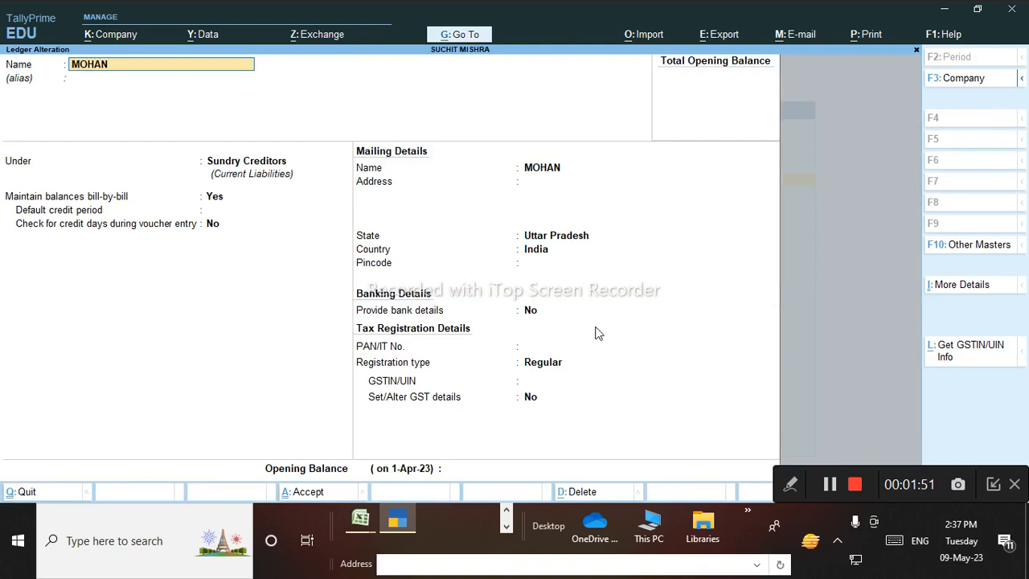
pyautogui.click(790, 484)
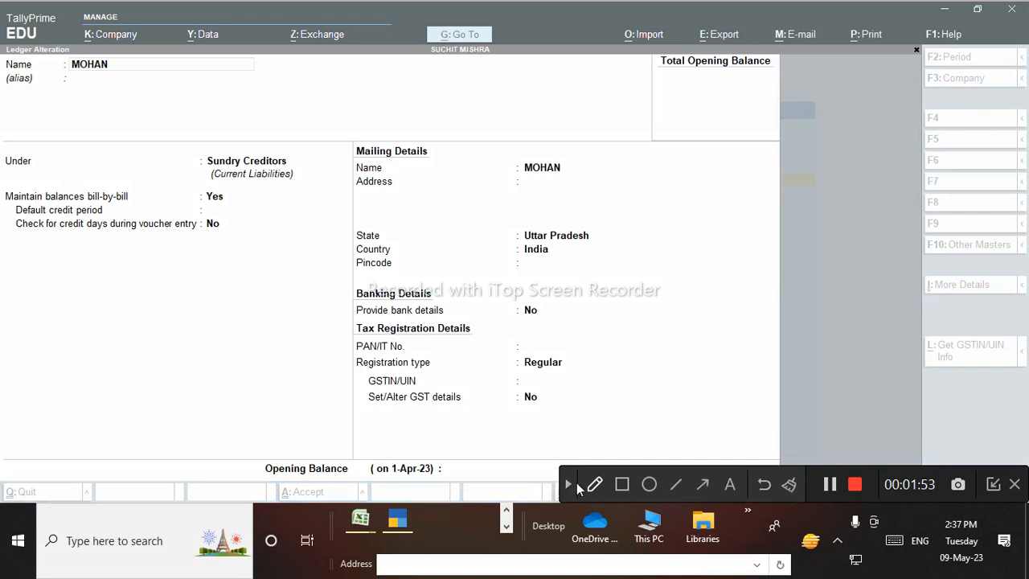
pyautogui.click(594, 484)
pyautogui.moveTo(418, 386); pyautogui.dragTo(438, 363)
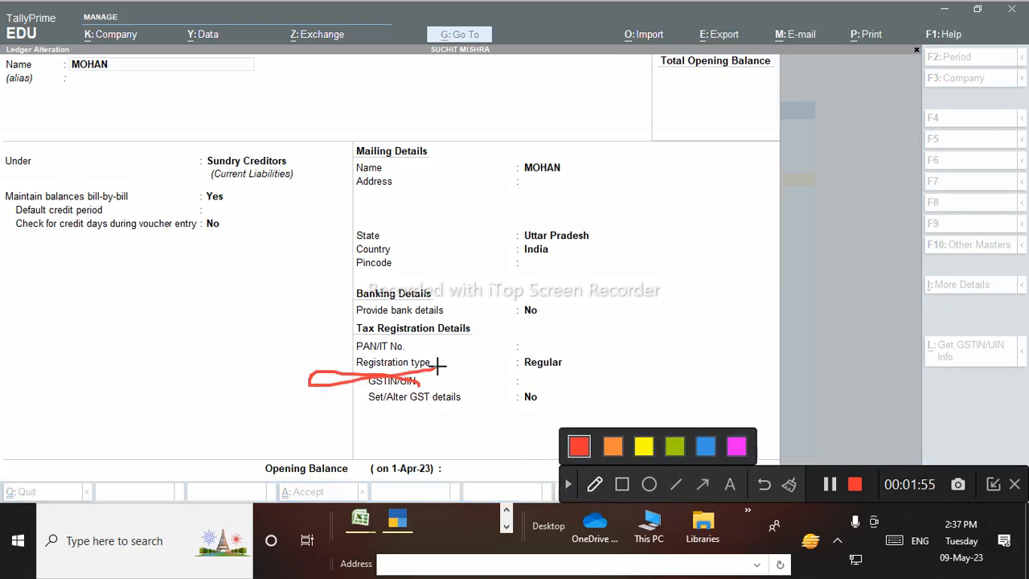
pyautogui.moveTo(363, 262)
pyautogui.mouseDown()
pyautogui.moveTo(372, 231)
pyautogui.moveTo(354, 270)
pyautogui.mouseUp()
pyautogui.moveTo(344, 375); pyautogui.dragTo(514, 321)
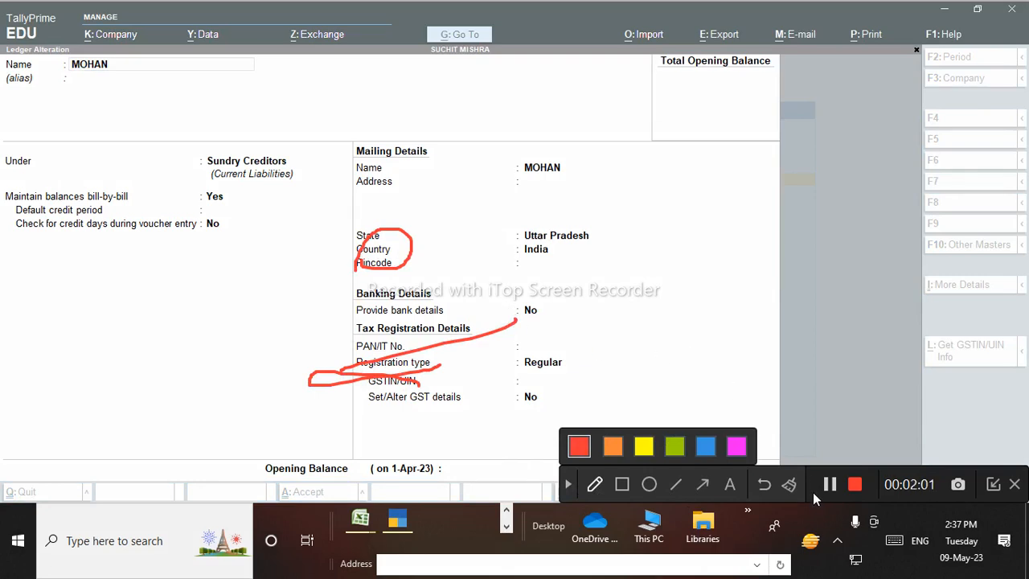
pyautogui.click(789, 484)
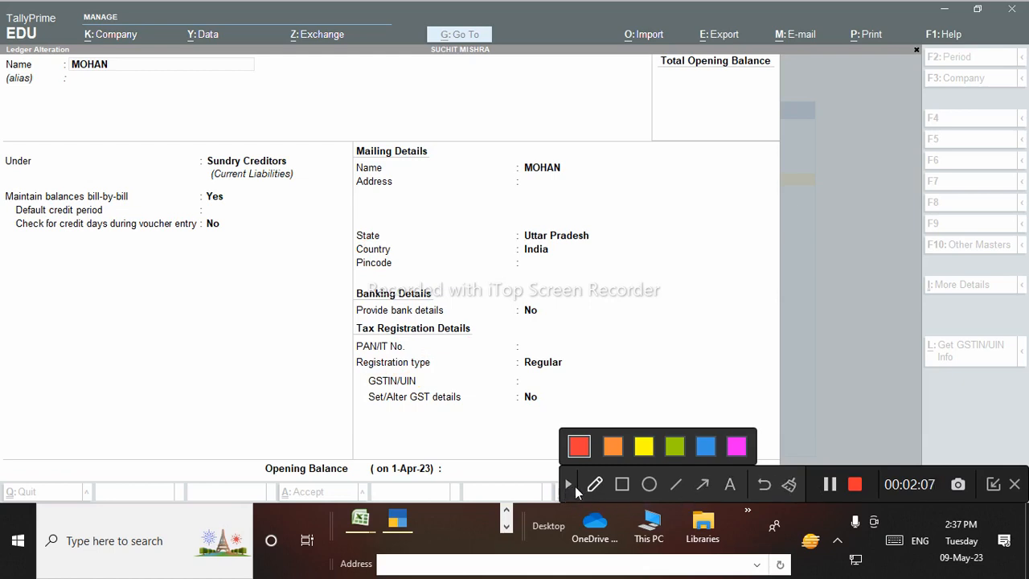
pyautogui.click(567, 483)
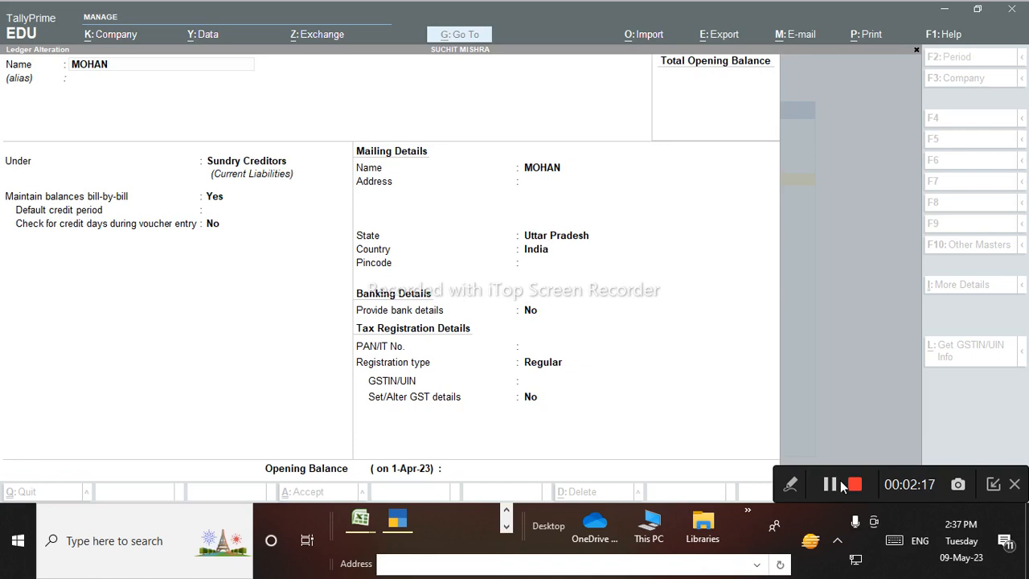
# Step: Quit the ledger alteration without saving and return to the Gateway of Tally
pyautogui.click(743, 410)
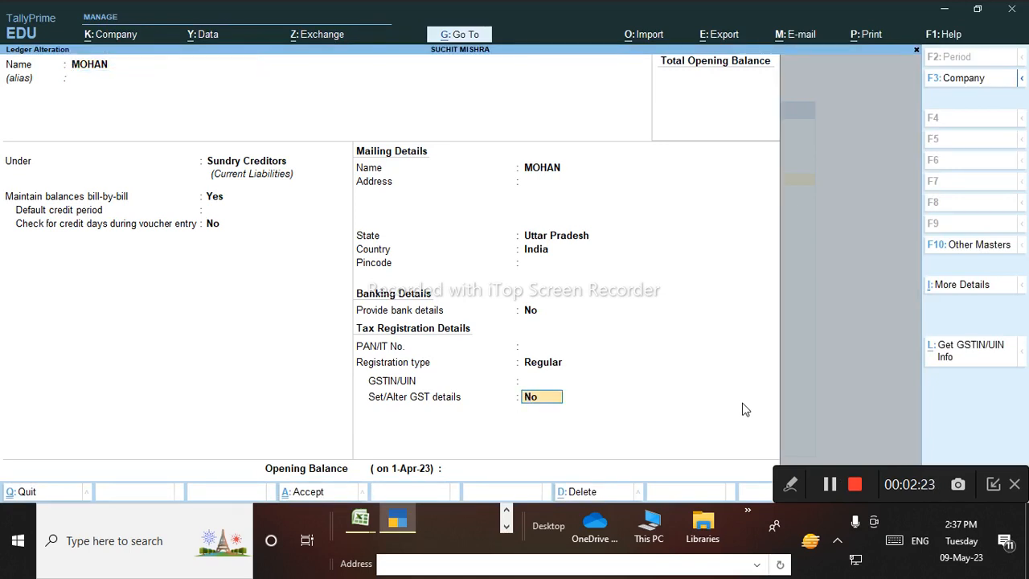
pyautogui.press('Escape')
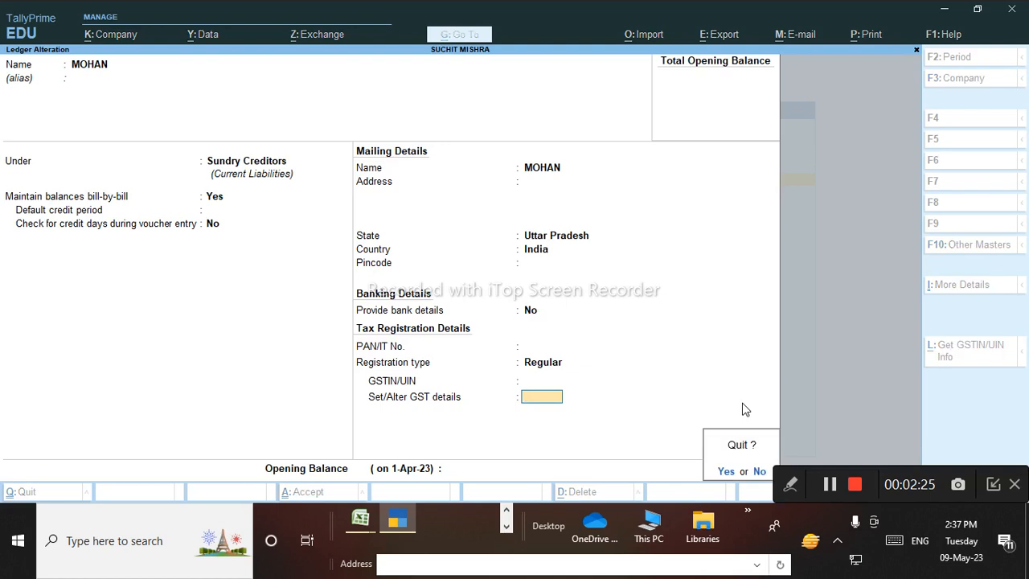
pyautogui.press('y')
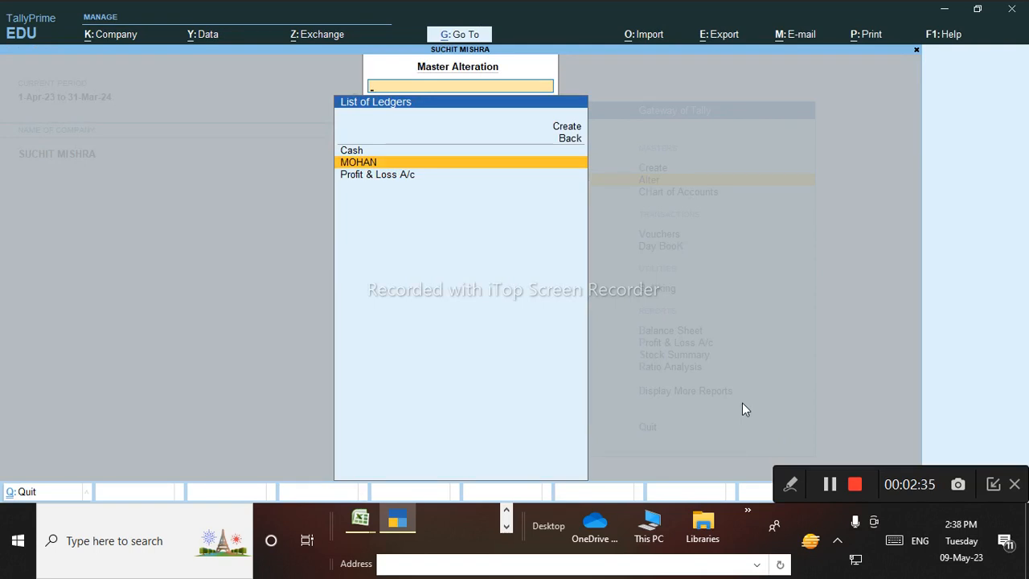
pyautogui.press('Escape')
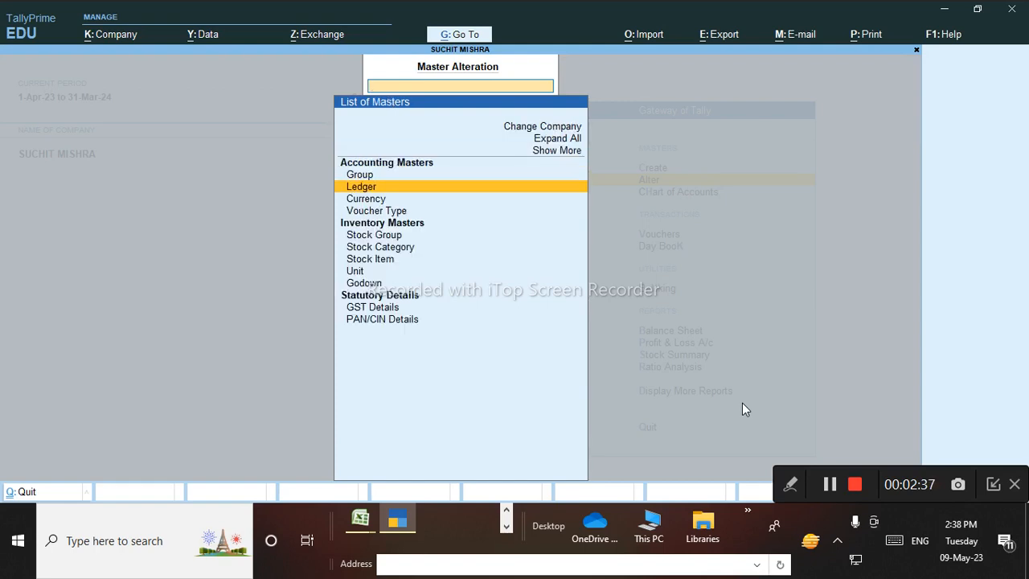
pyautogui.press('Escape')
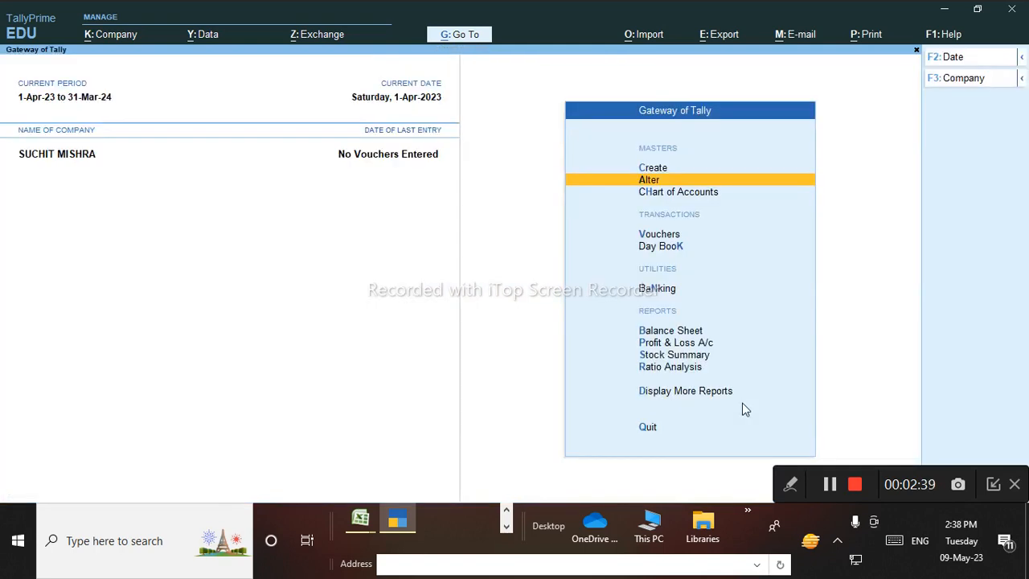
# Step: Open accounting voucher creation from the Gateway of Tally
pyautogui.press('Down')
pyautogui.press('Down')
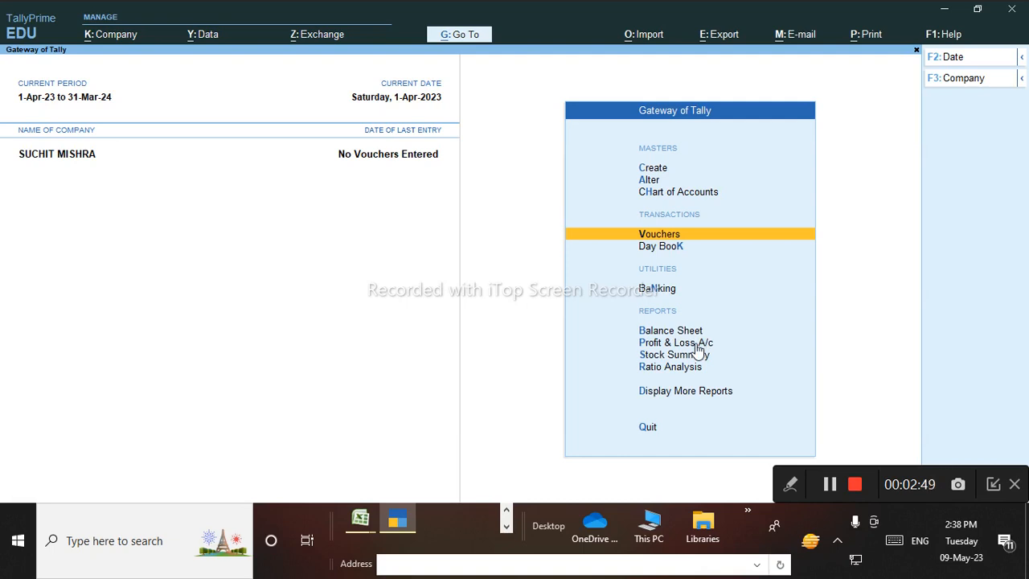
pyautogui.press('Return')
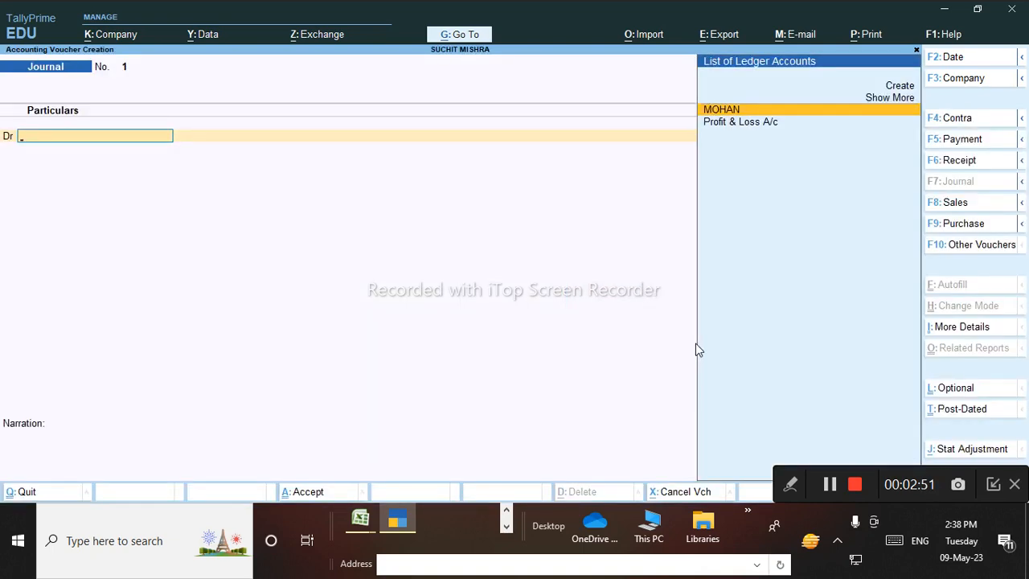
pyautogui.click(789, 485)
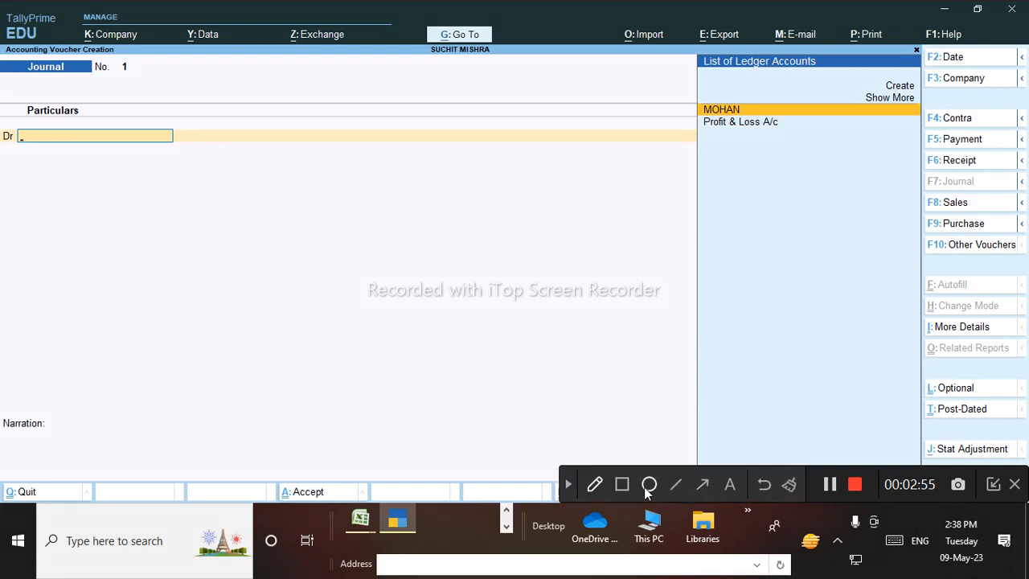
pyautogui.click(594, 485)
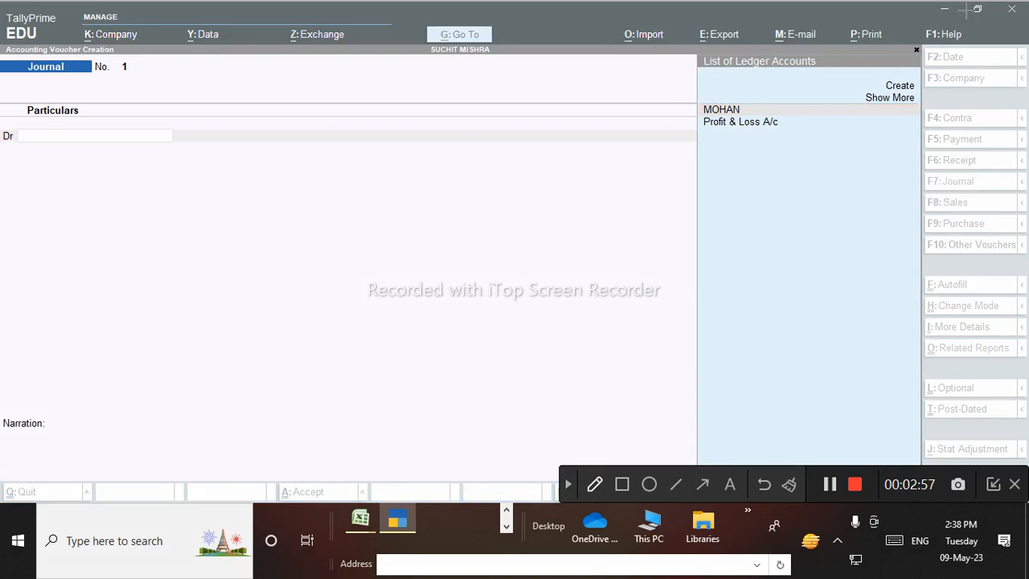
pyautogui.click(601, 485)
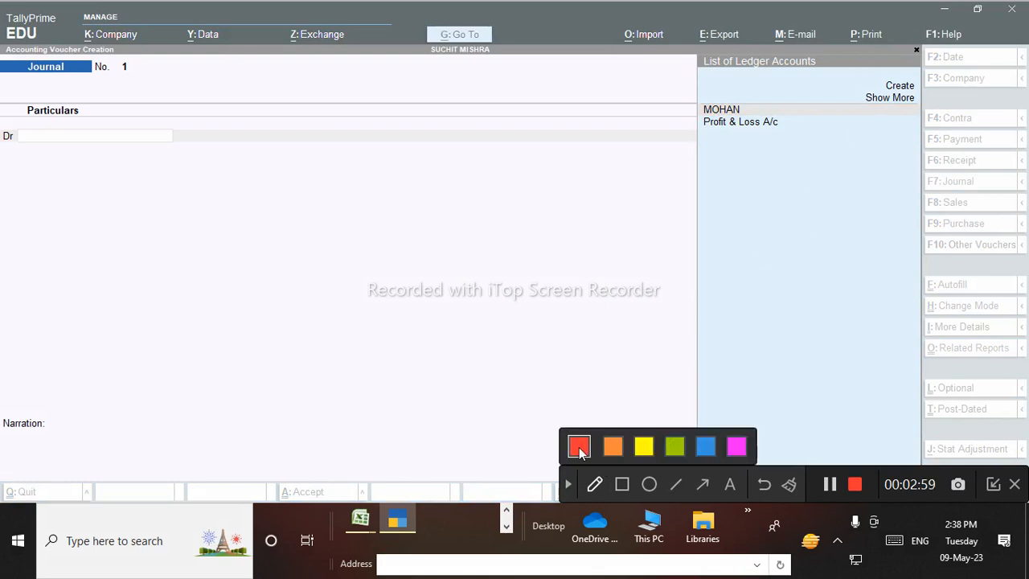
pyautogui.moveTo(967, 0); pyautogui.dragTo(986, 33)
pyautogui.moveTo(923, 60); pyautogui.dragTo(996, 50)
pyautogui.moveTo(927, 84); pyautogui.dragTo(1017, 55)
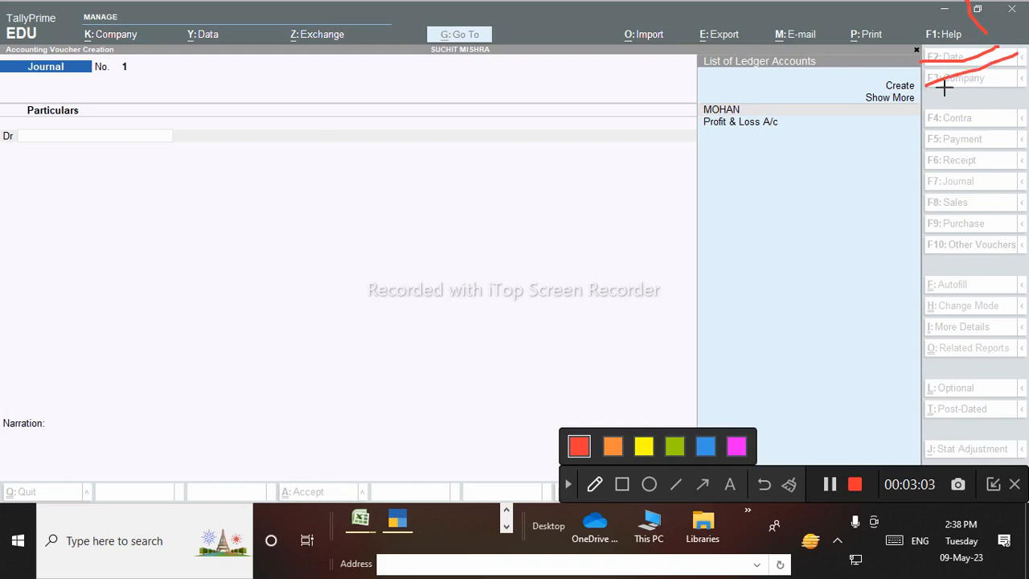
pyautogui.moveTo(915, 128); pyautogui.dragTo(1003, 88)
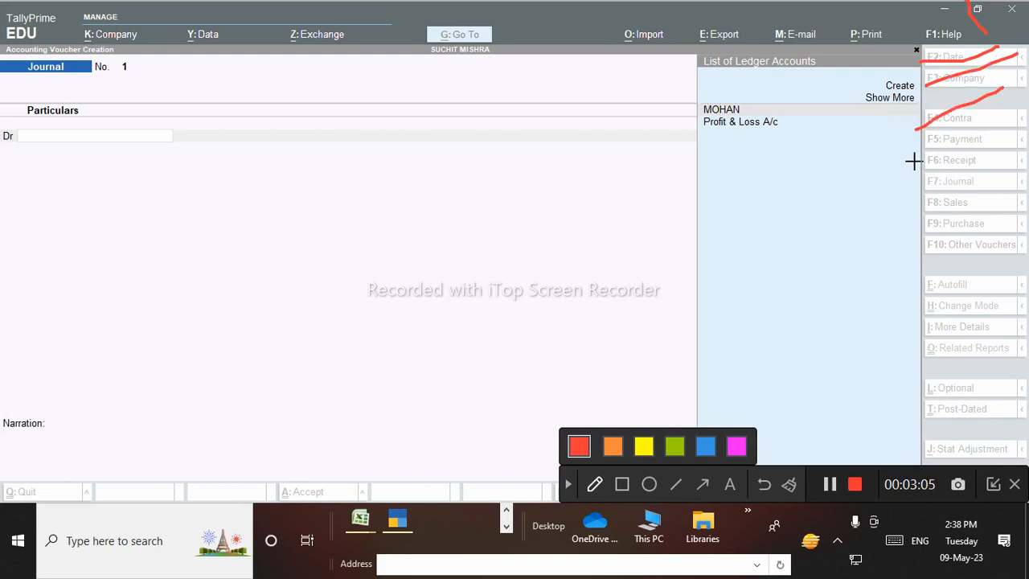
pyautogui.moveTo(920, 151); pyautogui.dragTo(996, 113)
pyautogui.moveTo(913, 170); pyautogui.dragTo(1017, 134)
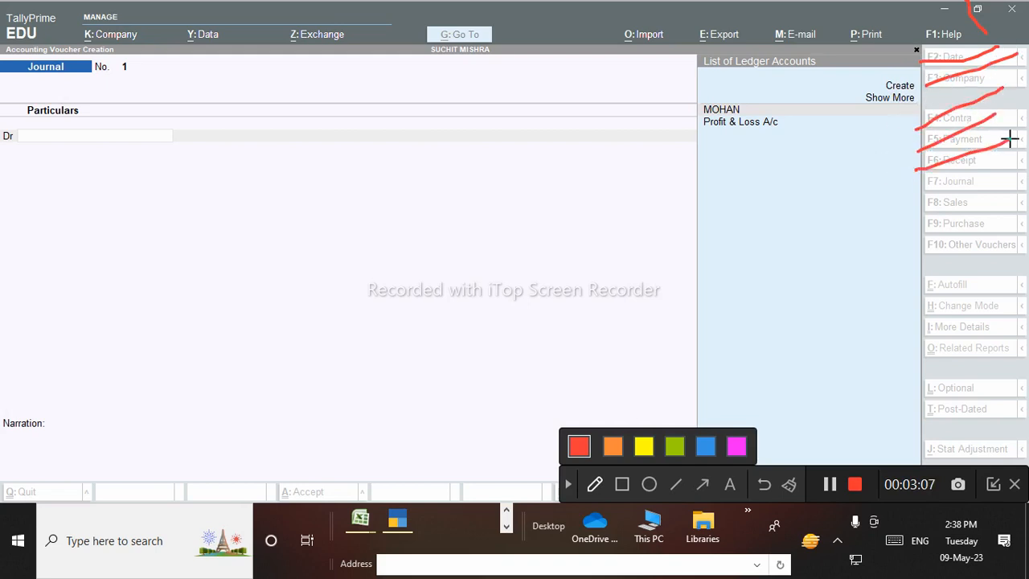
pyautogui.moveTo(911, 191)
pyautogui.mouseDown()
pyautogui.moveTo(1019, 131)
pyautogui.moveTo(924, 100)
pyautogui.moveTo(925, 177)
pyautogui.mouseUp()
pyautogui.moveTo(898, 132)
pyautogui.mouseDown()
pyautogui.moveTo(964, 95)
pyautogui.moveTo(961, 132)
pyautogui.mouseUp()
pyautogui.moveTo(904, 166); pyautogui.dragTo(940, 163)
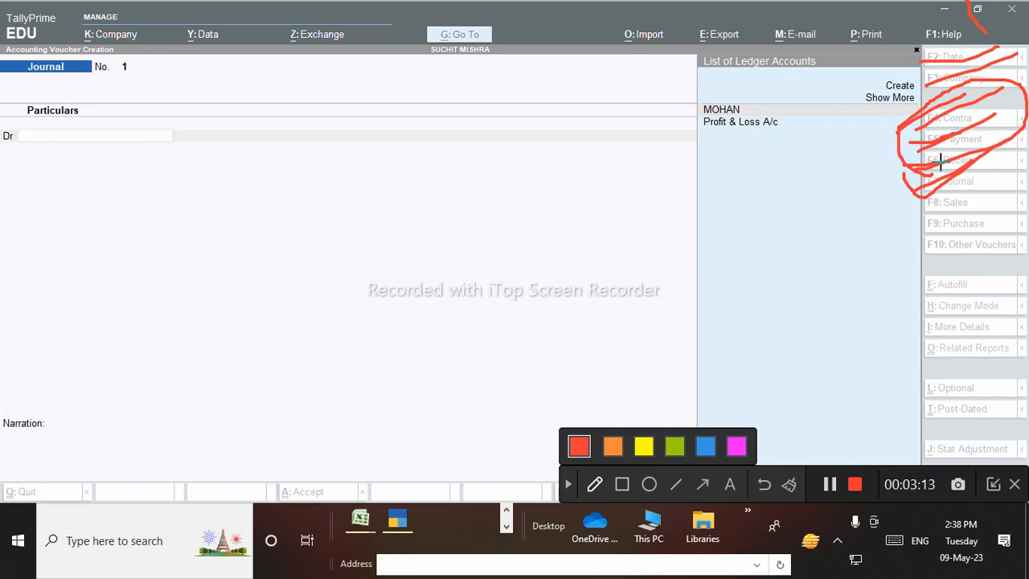
pyautogui.click(789, 485)
pyautogui.moveTo(914, 206); pyautogui.dragTo(954, 195)
pyautogui.moveTo(887, 235); pyautogui.dragTo(998, 206)
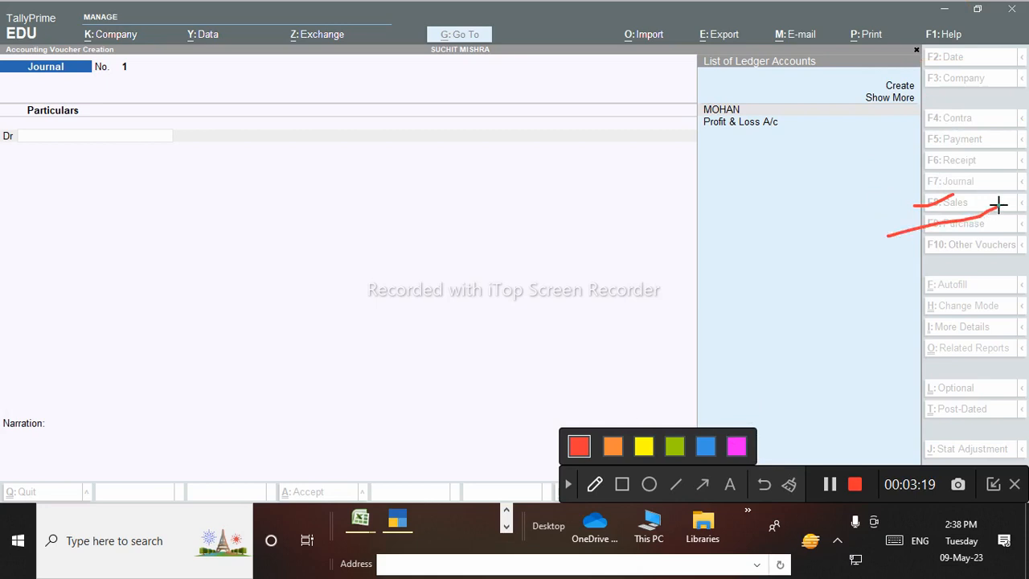
pyautogui.moveTo(969, 241)
pyautogui.mouseDown()
pyautogui.moveTo(922, 241)
pyautogui.moveTo(961, 245)
pyautogui.mouseUp()
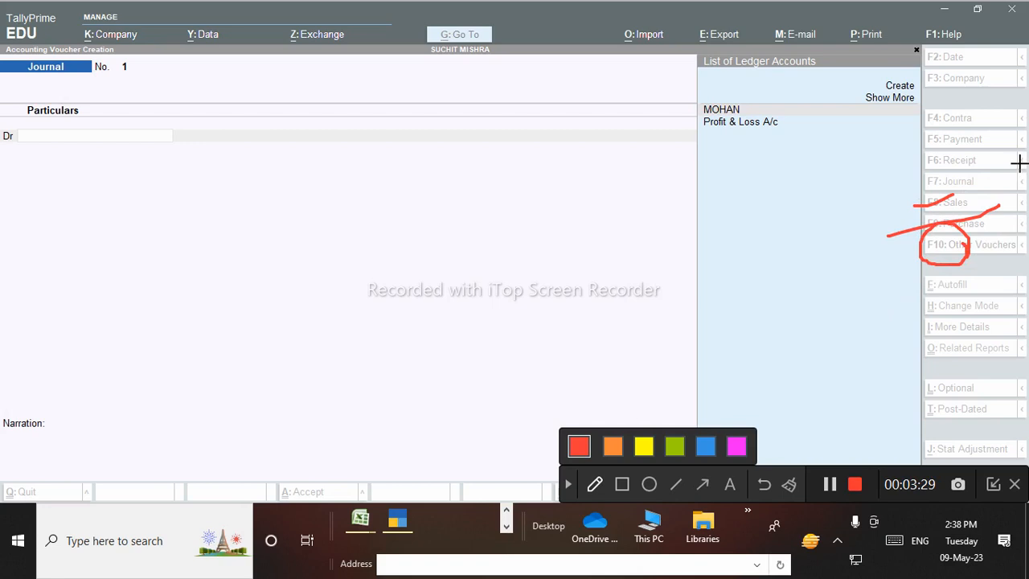
pyautogui.moveTo(994, 121)
pyautogui.mouseDown()
pyautogui.moveTo(962, 96)
pyautogui.moveTo(931, 137)
pyautogui.mouseUp()
pyautogui.moveTo(992, 131)
pyautogui.mouseDown()
pyautogui.moveTo(901, 133)
pyautogui.moveTo(988, 139)
pyautogui.moveTo(1013, 163)
pyautogui.moveTo(954, 179)
pyautogui.moveTo(957, 191)
pyautogui.mouseUp()
pyautogui.moveTo(914, 130); pyautogui.dragTo(1025, 71)
pyautogui.moveTo(916, 154)
pyautogui.mouseDown()
pyautogui.moveTo(993, 132)
pyautogui.moveTo(1028, 150)
pyautogui.mouseUp()
pyautogui.moveTo(933, 203); pyautogui.dragTo(1007, 150)
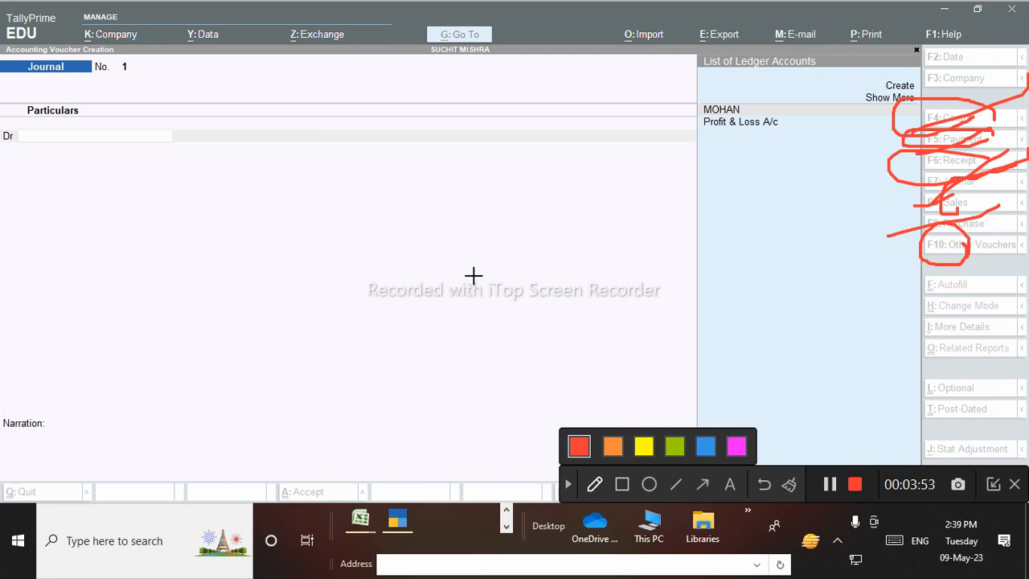
pyautogui.moveTo(235, 202); pyautogui.dragTo(246, 299)
pyautogui.moveTo(184, 255)
pyautogui.mouseDown()
pyautogui.moveTo(240, 250)
pyautogui.moveTo(322, 293)
pyautogui.mouseUp()
pyautogui.moveTo(319, 219); pyautogui.dragTo(381, 281)
pyautogui.moveTo(391, 234)
pyautogui.mouseDown()
pyautogui.moveTo(459, 254)
pyautogui.moveTo(501, 229)
pyautogui.mouseUp()
pyautogui.moveTo(561, 203); pyautogui.dragTo(748, 163)
pyautogui.moveTo(731, 252)
pyautogui.mouseDown()
pyautogui.moveTo(734, 292)
pyautogui.moveTo(727, 219)
pyautogui.mouseUp()
pyautogui.moveTo(792, 230)
pyautogui.mouseDown()
pyautogui.moveTo(772, 223)
pyautogui.moveTo(784, 317)
pyautogui.mouseUp()
pyautogui.moveTo(839, 214)
pyautogui.mouseDown()
pyautogui.moveTo(849, 222)
pyautogui.moveTo(889, 209)
pyautogui.mouseUp()
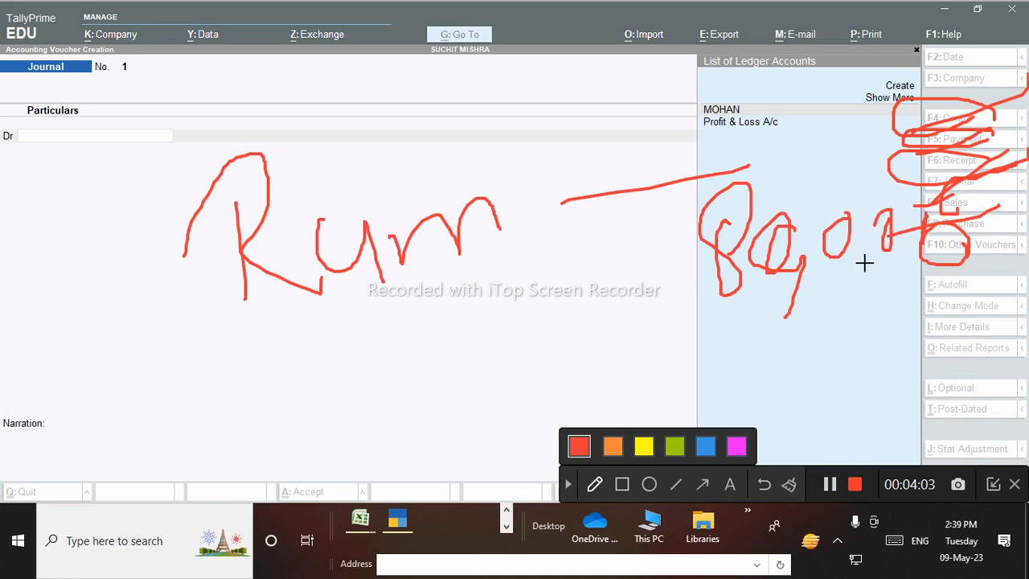
pyautogui.moveTo(575, 345); pyautogui.dragTo(894, 275)
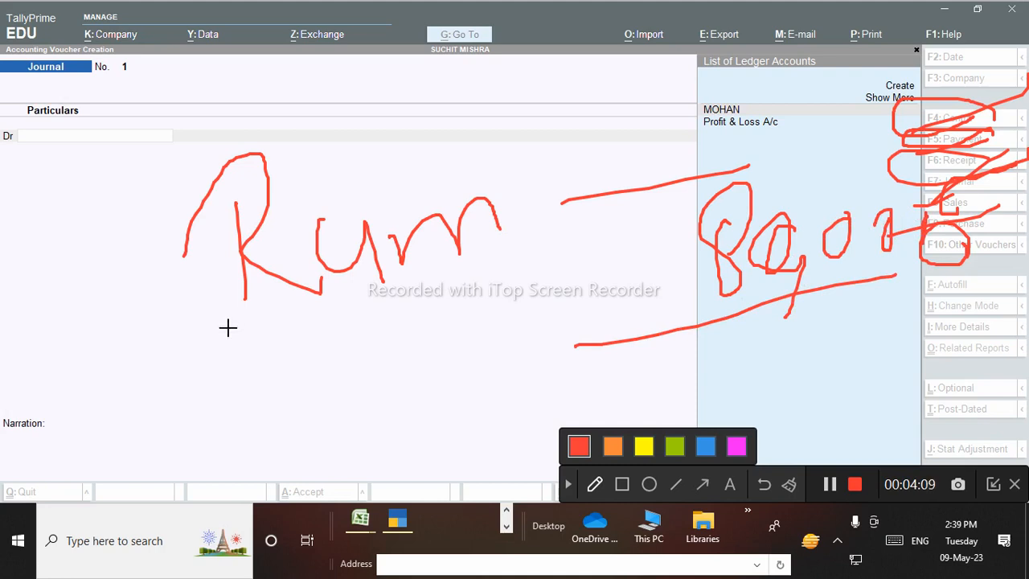
pyautogui.moveTo(216, 320)
pyautogui.mouseDown()
pyautogui.moveTo(475, 316)
pyautogui.moveTo(220, 177)
pyautogui.moveTo(274, 309)
pyautogui.mouseUp()
pyautogui.moveTo(914, 211)
pyautogui.mouseDown()
pyautogui.moveTo(614, 266)
pyautogui.moveTo(973, 270)
pyautogui.moveTo(906, 213)
pyautogui.mouseUp()
pyautogui.moveTo(213, 299); pyautogui.dragTo(513, 227)
pyautogui.moveTo(574, 236)
pyautogui.mouseDown()
pyautogui.moveTo(393, 177)
pyautogui.moveTo(449, 318)
pyautogui.mouseUp()
pyautogui.moveTo(508, 296); pyautogui.dragTo(551, 237)
pyautogui.moveTo(44, 249)
pyautogui.mouseDown()
pyautogui.moveTo(45, 310)
pyautogui.moveTo(129, 287)
pyautogui.moveTo(200, 223)
pyautogui.moveTo(210, 244)
pyautogui.moveTo(239, 207)
pyautogui.moveTo(324, 200)
pyautogui.moveTo(316, 188)
pyautogui.moveTo(343, 207)
pyautogui.mouseUp()
pyautogui.moveTo(25, 363); pyautogui.dragTo(328, 251)
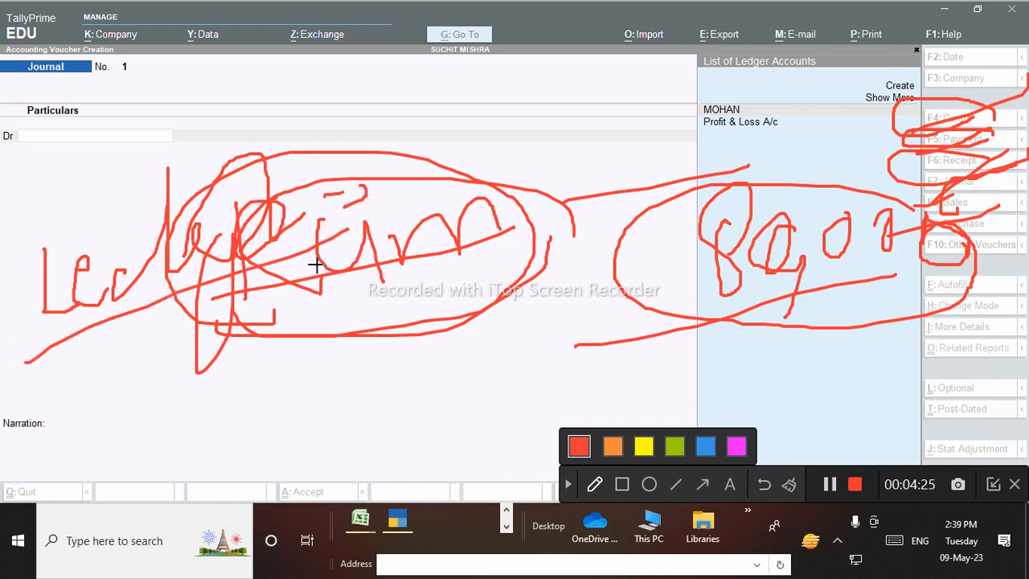
pyautogui.moveTo(69, 385)
pyautogui.mouseDown()
pyautogui.moveTo(92, 397)
pyautogui.moveTo(95, 347)
pyautogui.moveTo(126, 389)
pyautogui.moveTo(166, 356)
pyautogui.moveTo(191, 269)
pyautogui.moveTo(211, 319)
pyautogui.moveTo(224, 320)
pyautogui.mouseUp()
pyautogui.moveTo(439, 130); pyautogui.dragTo(209, 169)
pyautogui.moveTo(416, 277)
pyautogui.mouseDown()
pyautogui.moveTo(416, 309)
pyautogui.moveTo(433, 280)
pyautogui.moveTo(425, 299)
pyautogui.moveTo(476, 296)
pyautogui.mouseUp()
pyautogui.moveTo(313, 338)
pyautogui.mouseDown()
pyautogui.moveTo(305, 372)
pyautogui.moveTo(387, 361)
pyautogui.moveTo(394, 394)
pyautogui.moveTo(427, 370)
pyautogui.moveTo(444, 386)
pyautogui.moveTo(459, 375)
pyautogui.moveTo(509, 324)
pyautogui.moveTo(510, 300)
pyautogui.moveTo(541, 323)
pyautogui.moveTo(561, 305)
pyautogui.moveTo(606, 315)
pyautogui.mouseUp()
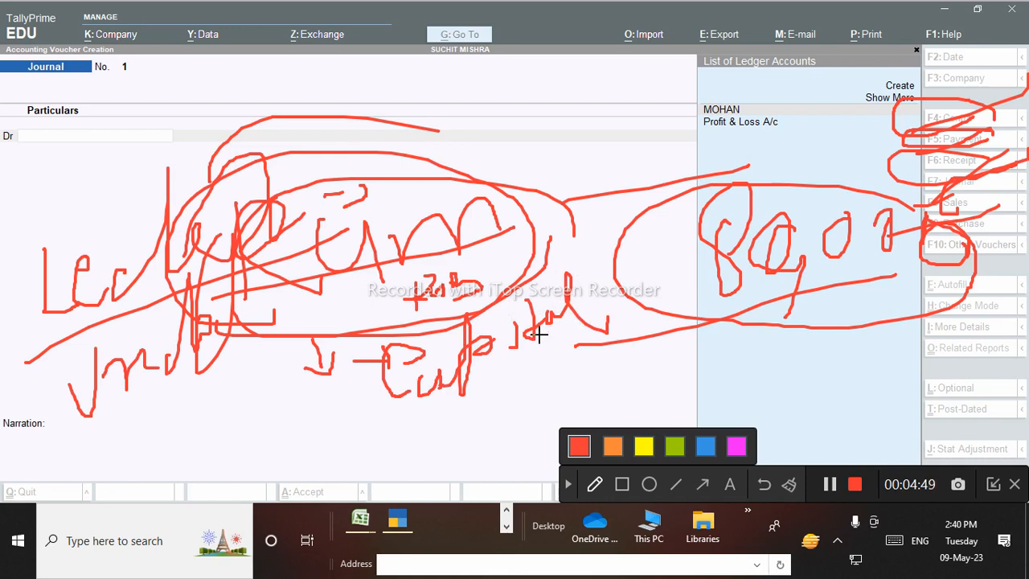
pyautogui.moveTo(588, 173)
pyautogui.mouseDown()
pyautogui.moveTo(599, 173)
pyautogui.moveTo(495, 221)
pyautogui.moveTo(612, 215)
pyautogui.moveTo(633, 163)
pyautogui.moveTo(684, 215)
pyautogui.mouseUp()
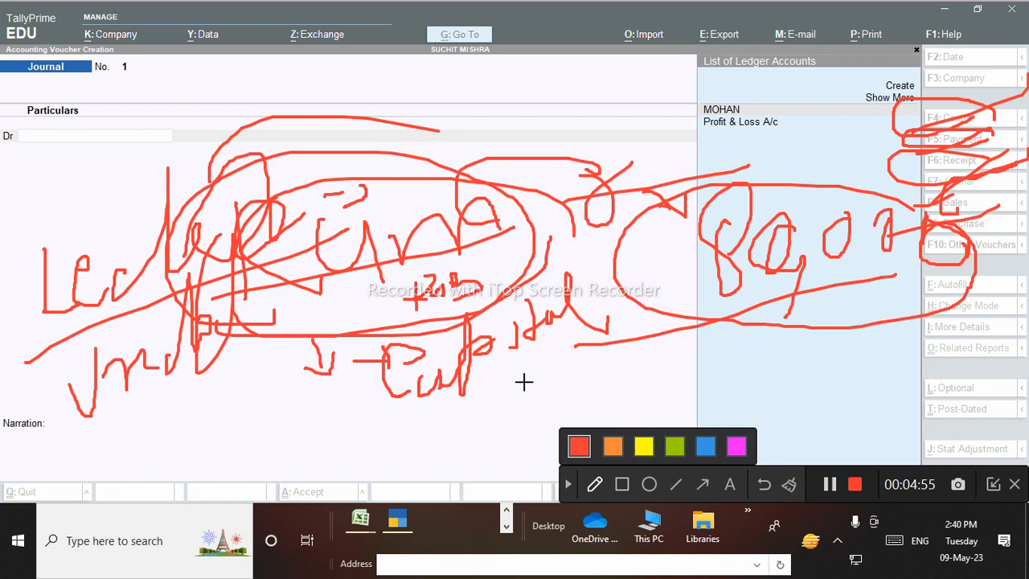
pyautogui.moveTo(501, 402)
pyautogui.mouseDown()
pyautogui.moveTo(545, 415)
pyautogui.moveTo(613, 361)
pyautogui.moveTo(651, 383)
pyautogui.mouseUp()
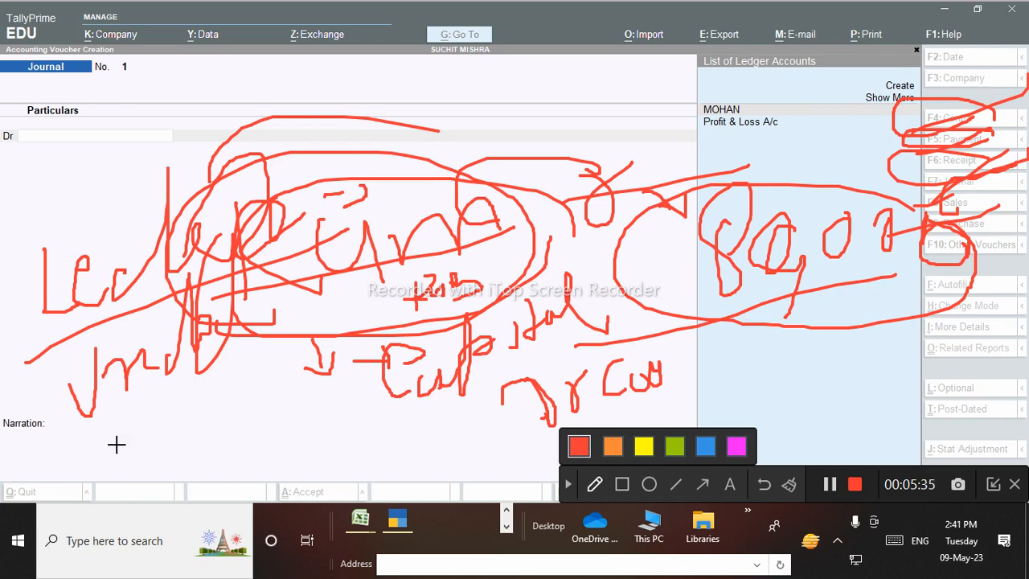
pyautogui.moveTo(167, 426)
pyautogui.mouseDown()
pyautogui.moveTo(179, 467)
pyautogui.moveTo(193, 404)
pyautogui.mouseUp()
pyautogui.moveTo(157, 465); pyautogui.dragTo(191, 447)
pyautogui.moveTo(257, 423); pyautogui.dragTo(244, 492)
pyautogui.moveTo(307, 418)
pyautogui.mouseDown()
pyautogui.moveTo(309, 458)
pyautogui.moveTo(298, 467)
pyautogui.moveTo(402, 484)
pyautogui.mouseUp()
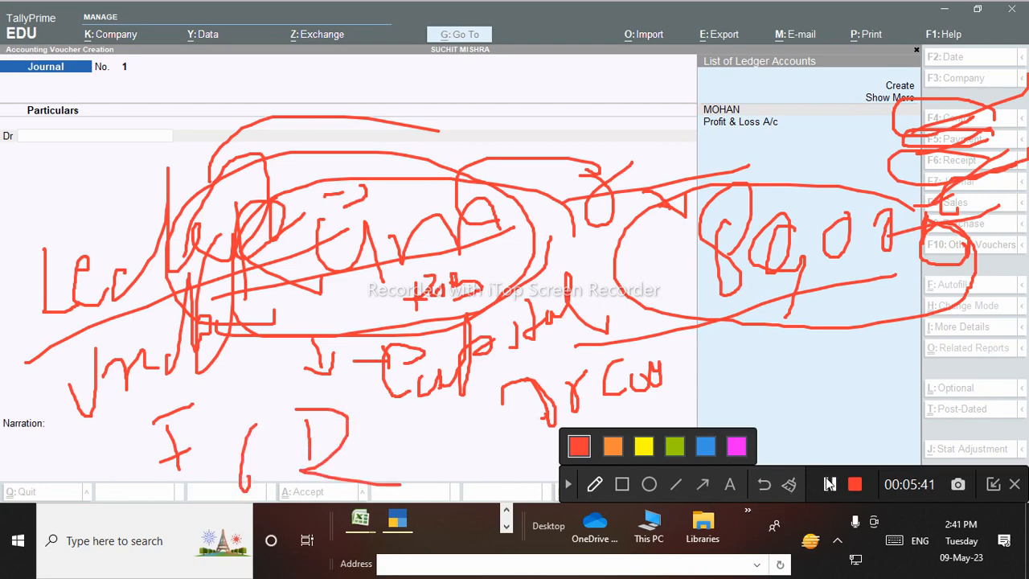
pyautogui.click(829, 483)
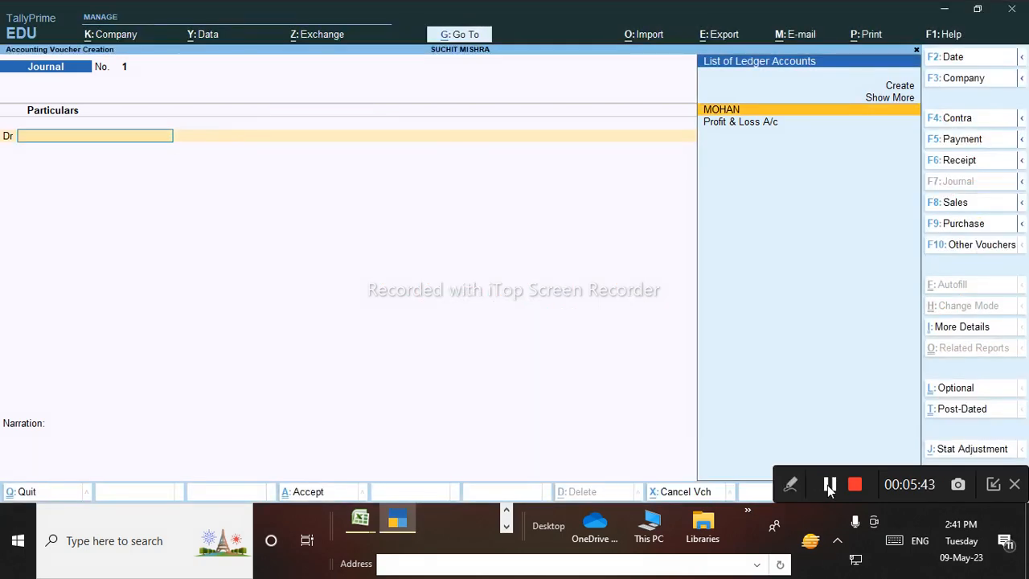
# Step: Switch to a Receipt voucher, leave the supplier reference and date blank, and start a new ledger with the party's name from the credit line
pyautogui.press('F6')
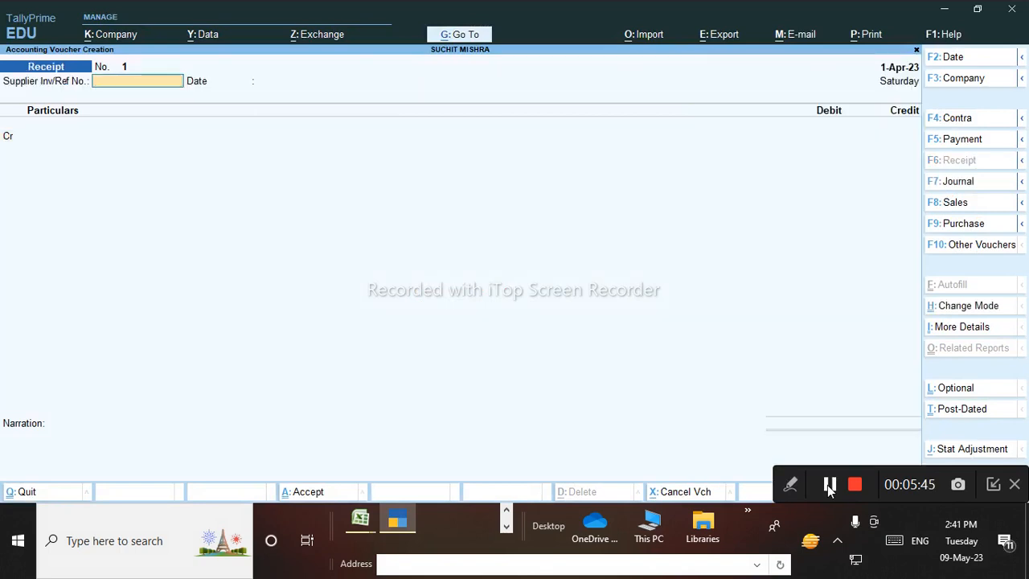
pyautogui.press('Return')
pyautogui.press('Return')
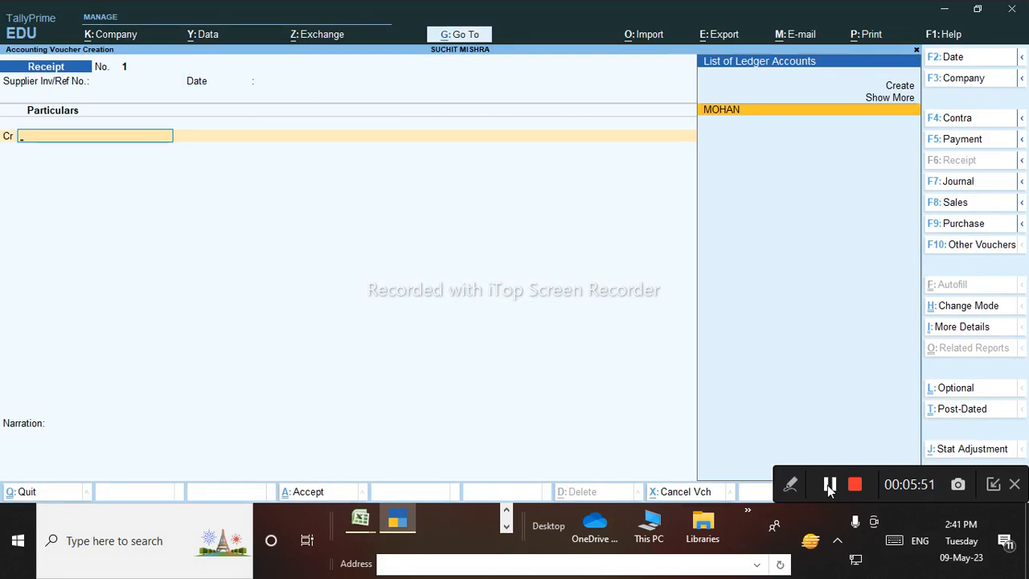
pyautogui.hotkey('alt', 'c')
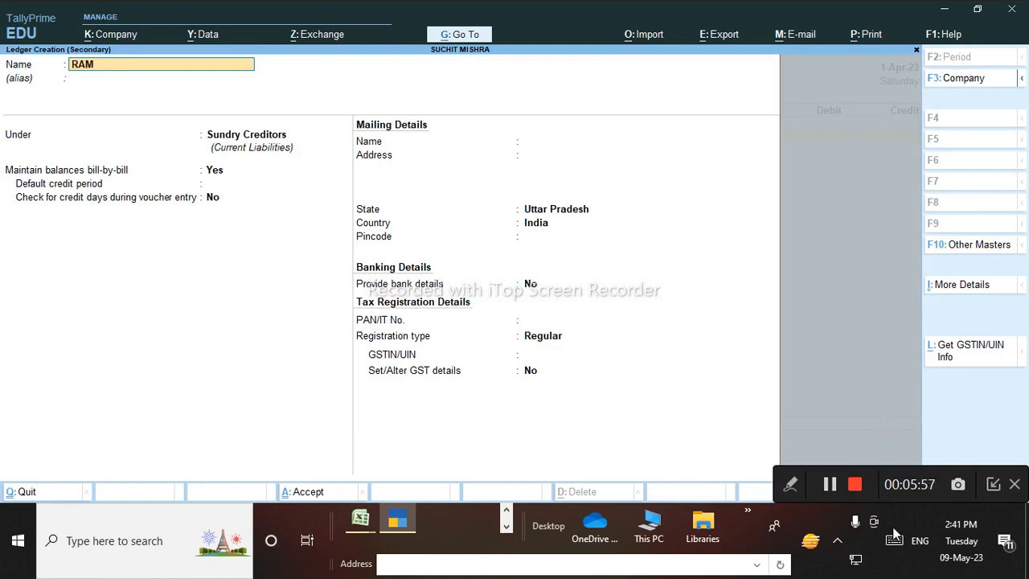
pyautogui.click(790, 484)
pyautogui.click(594, 484)
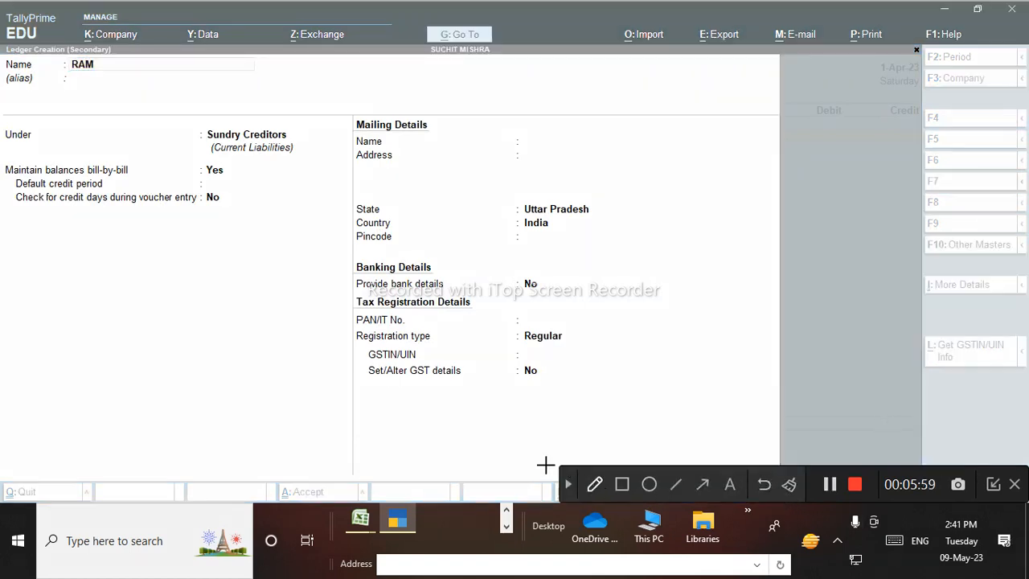
pyautogui.moveTo(186, 165)
pyautogui.mouseDown()
pyautogui.moveTo(315, 134)
pyautogui.moveTo(189, 165)
pyautogui.mouseUp()
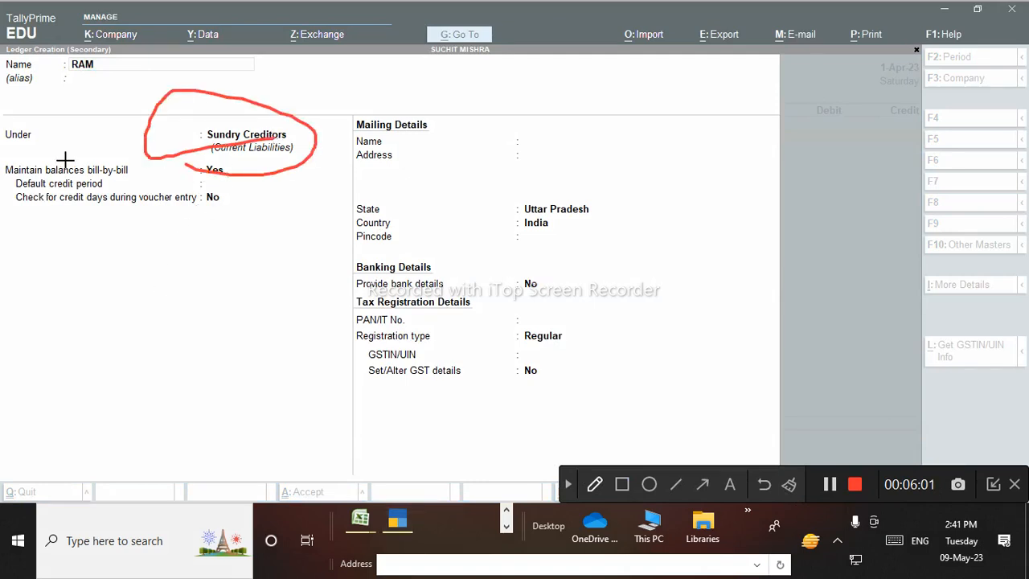
pyautogui.moveTo(46, 105); pyautogui.dragTo(2, 90)
pyautogui.moveTo(44, 164); pyautogui.dragTo(51, 105)
pyautogui.moveTo(273, 101)
pyautogui.mouseDown()
pyautogui.moveTo(257, 160)
pyautogui.moveTo(270, 149)
pyautogui.mouseUp()
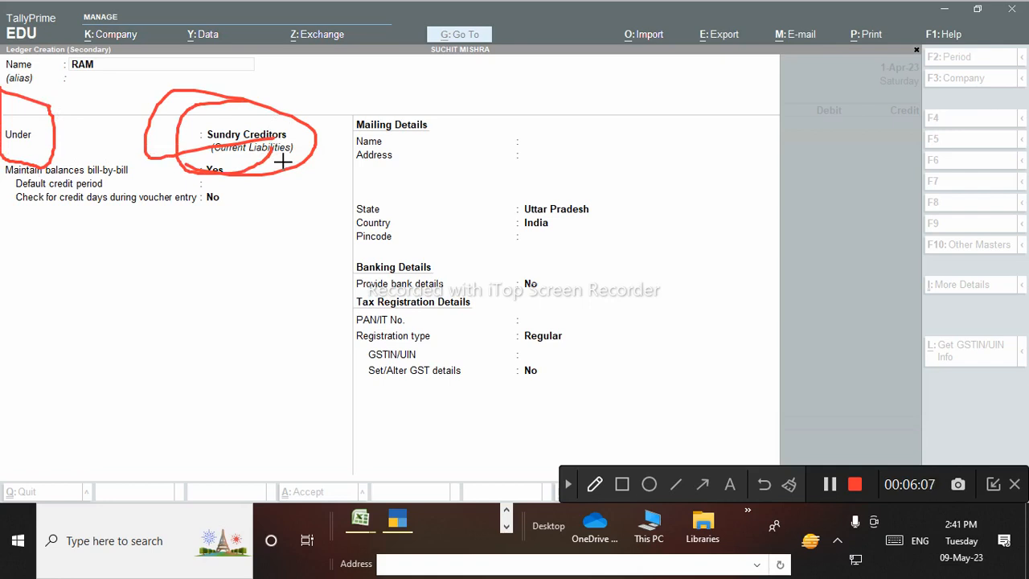
pyautogui.moveTo(298, 258)
pyautogui.mouseDown()
pyautogui.moveTo(289, 217)
pyautogui.moveTo(275, 288)
pyautogui.mouseUp()
pyautogui.moveTo(350, 208)
pyautogui.mouseDown()
pyautogui.moveTo(337, 241)
pyautogui.moveTo(371, 217)
pyautogui.mouseUp()
pyautogui.moveTo(429, 181)
pyautogui.mouseDown()
pyautogui.moveTo(495, 155)
pyautogui.moveTo(472, 171)
pyautogui.mouseUp()
pyautogui.moveTo(554, 136); pyautogui.dragTo(582, 144)
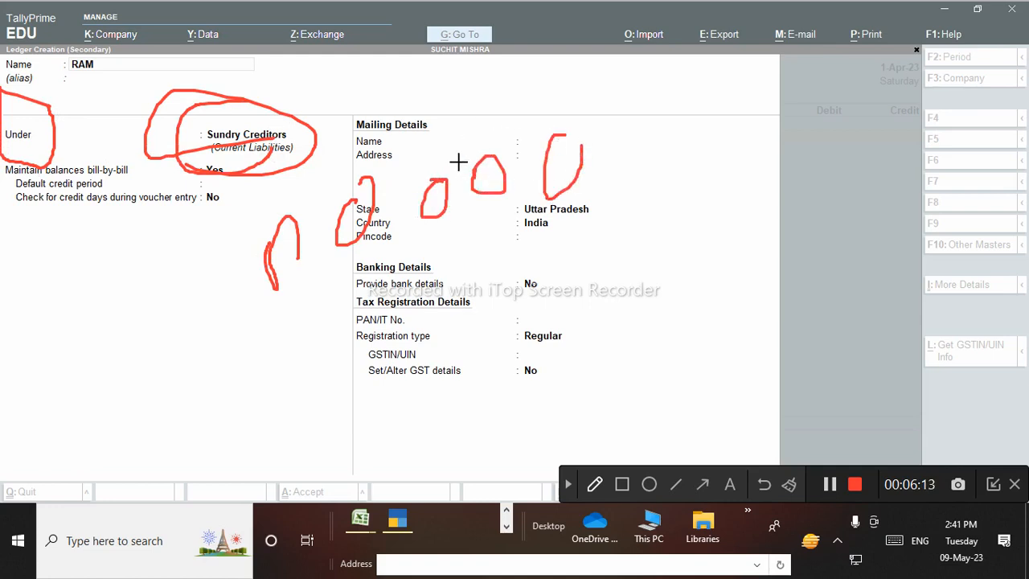
pyautogui.moveTo(365, 237); pyautogui.dragTo(354, 322)
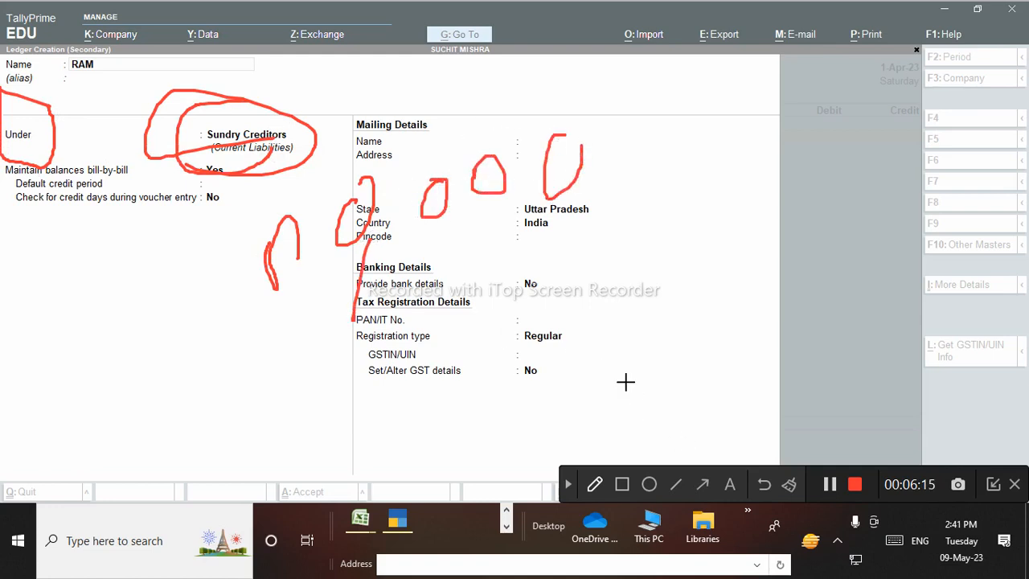
pyautogui.moveTo(75, 53)
pyautogui.mouseDown()
pyautogui.moveTo(32, 3)
pyautogui.moveTo(90, 67)
pyautogui.mouseUp()
pyautogui.moveTo(323, 137); pyautogui.dragTo(266, 119)
pyautogui.click(789, 483)
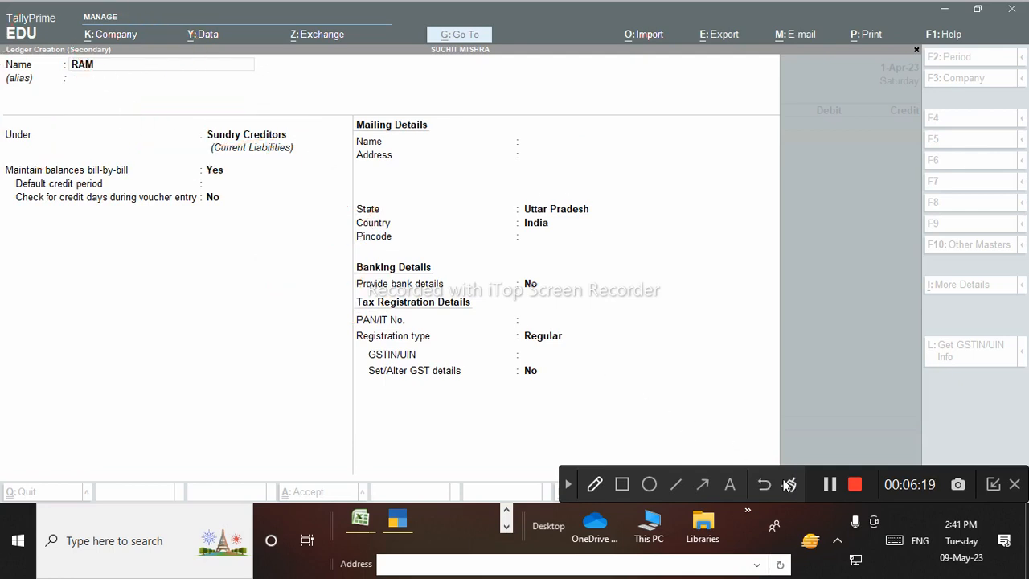
pyautogui.click(571, 484)
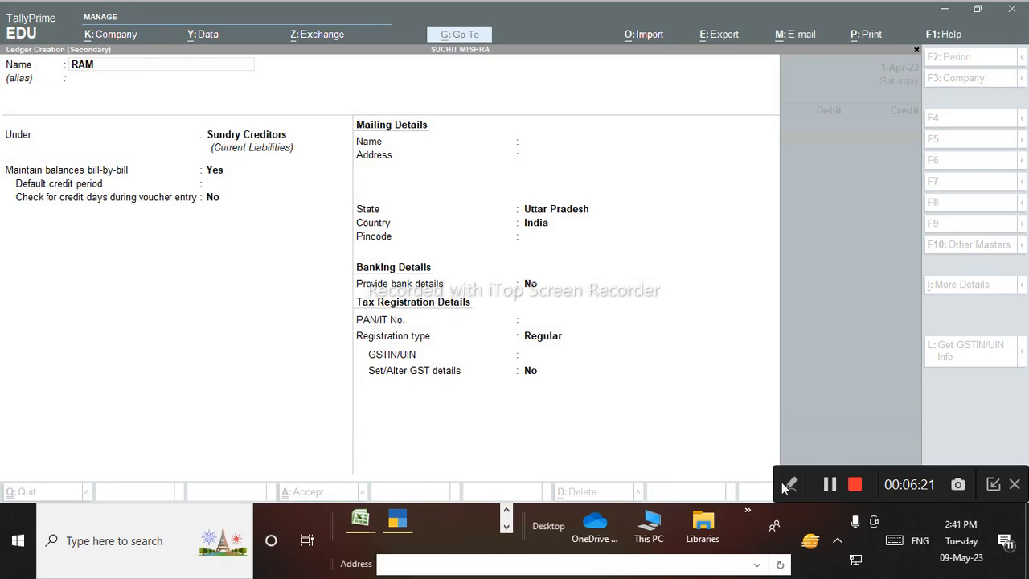
# Step: Place the new party ledger under the Capital Account group
pyautogui.click(630, 410)
pyautogui.press('Up')
pyautogui.press('Up')
pyautogui.press('Up')
pyautogui.press('Up')
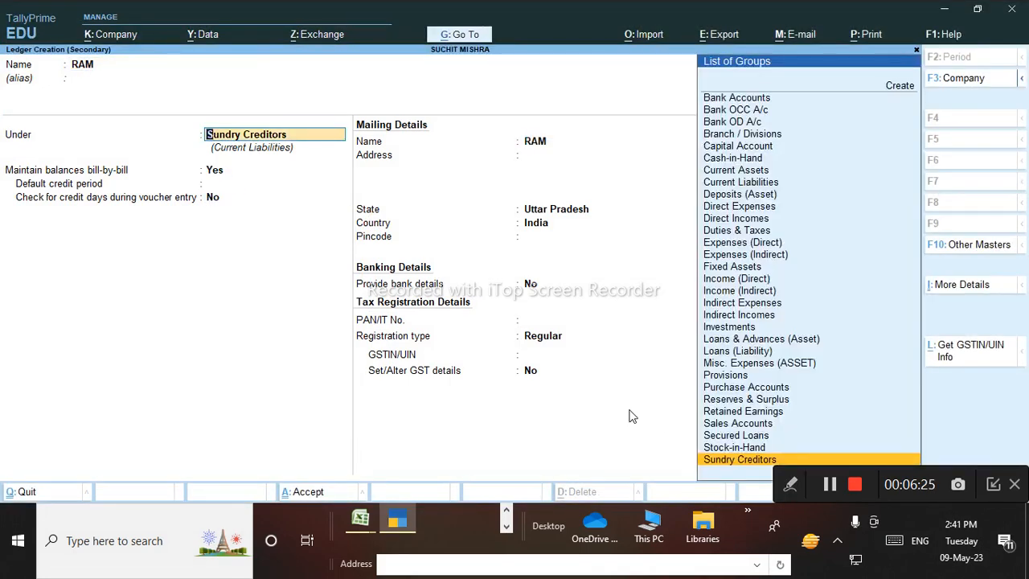
pyautogui.write('CA')
pyautogui.press('Down')
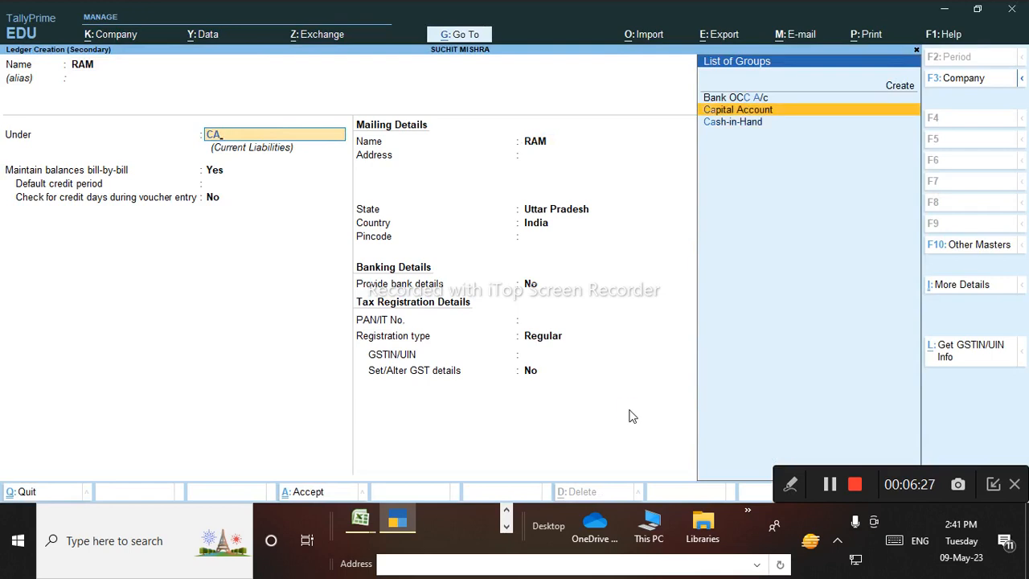
pyautogui.press('Return')
# Step: Fill in the party's mailing address and pincode, keeping the default mailing name, state and country and providing no bank details
pyautogui.press('Return')
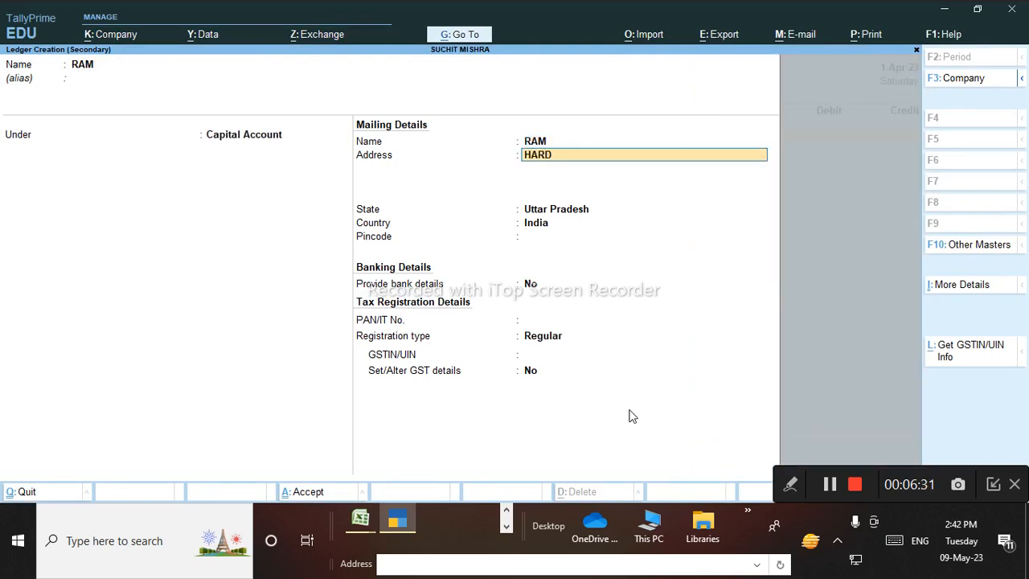
pyautogui.press('Return')
pyautogui.press('Return')
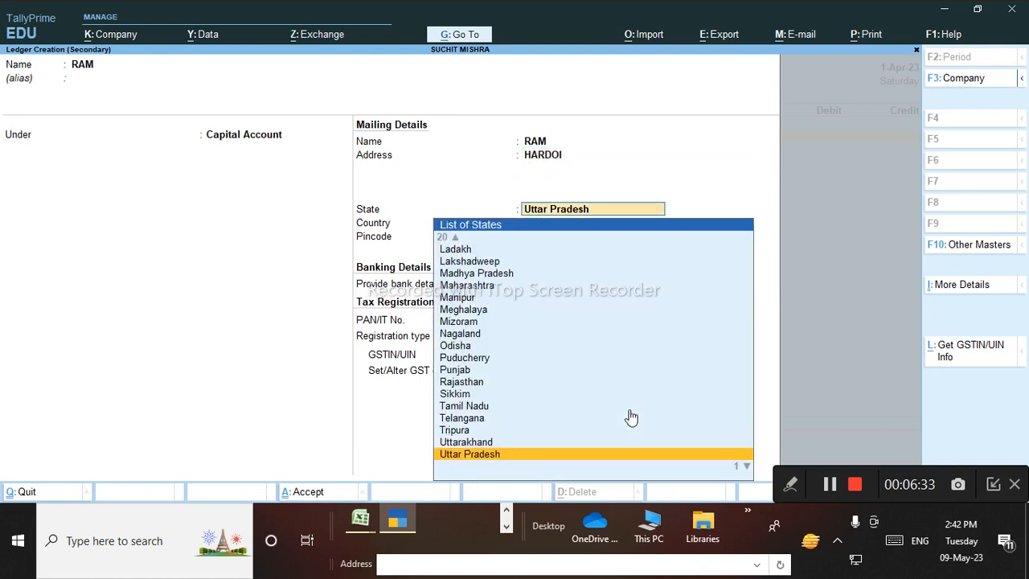
pyautogui.press('Return')
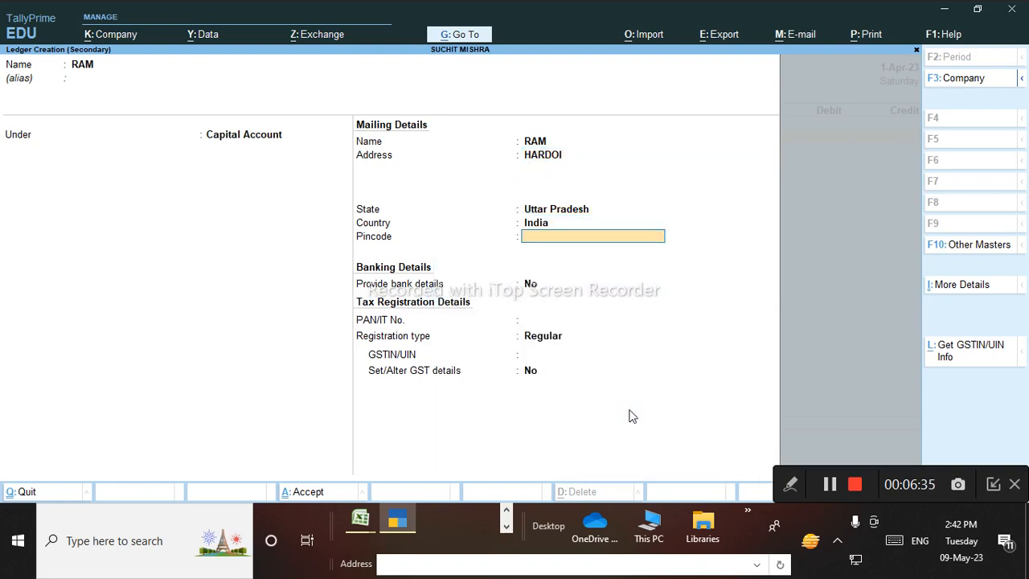
pyautogui.write('241001')
pyautogui.press('Return')
pyautogui.press('Return')
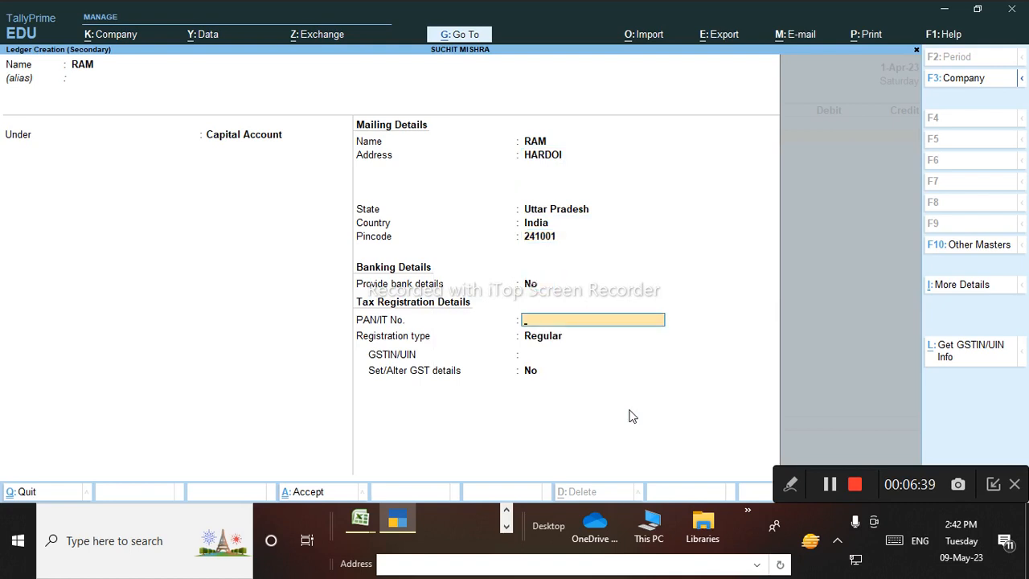
# Step: Leave PAN and GSTIN blank, keep the Regular registration type, and set Set/Alter GST details to Yes
pyautogui.press('Return')
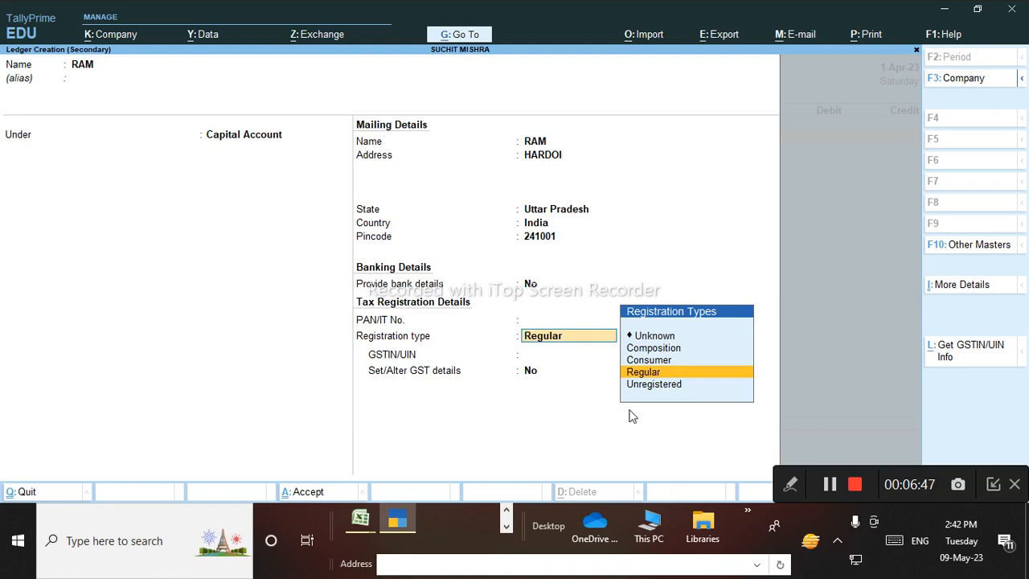
pyautogui.press('Return')
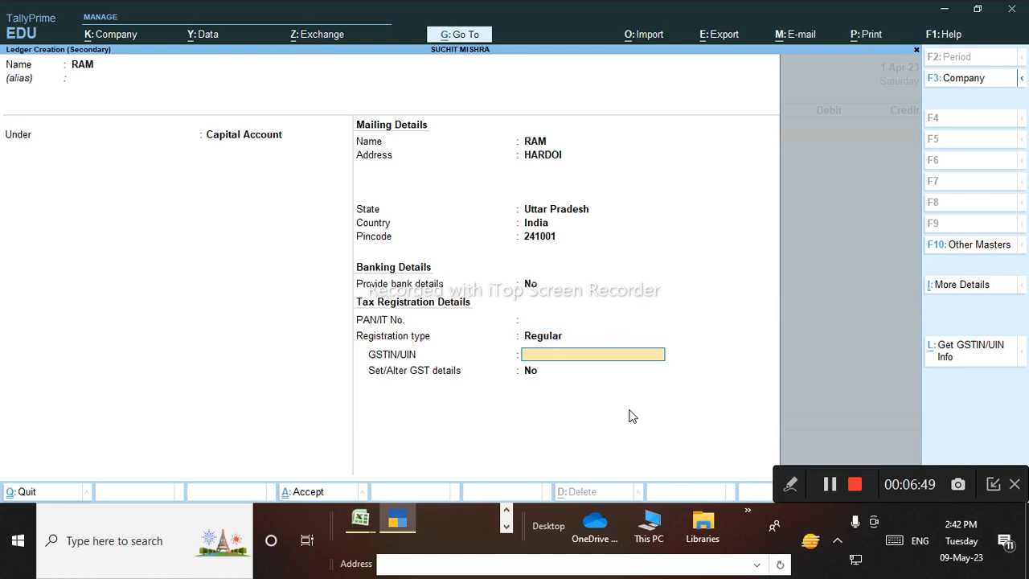
pyautogui.press('Return')
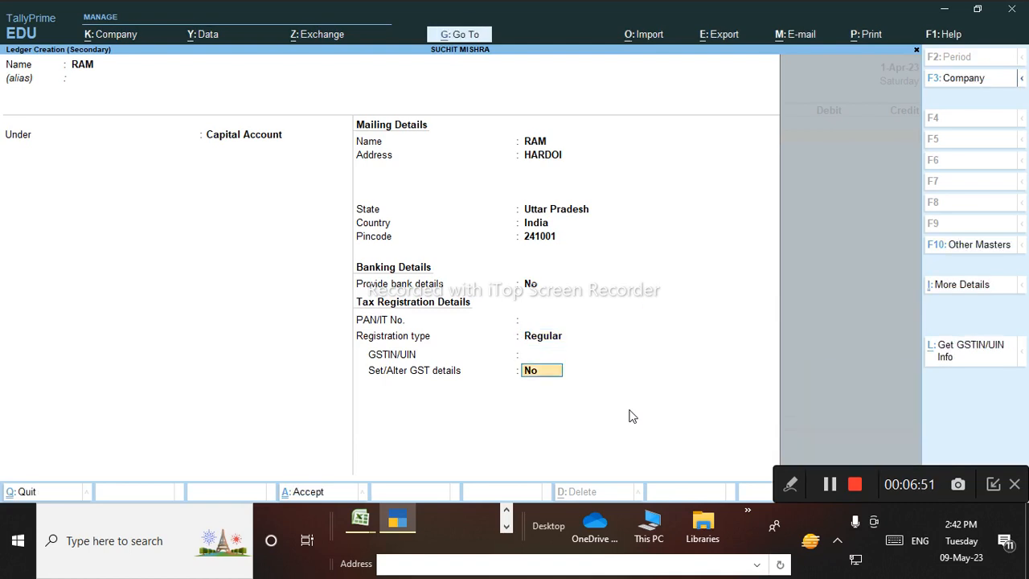
pyautogui.write('y')
pyautogui.press('Return')
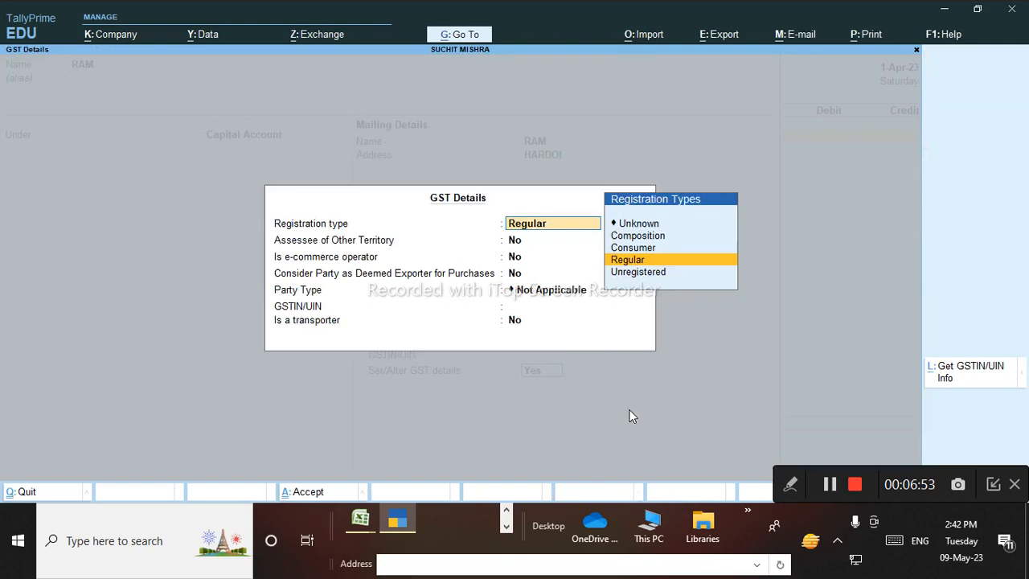
# Step: Accept the default GST details and save the ledger into the Receipt voucher's credit line
pyautogui.press('Return')
pyautogui.press('Return')
pyautogui.press('Return')
pyautogui.press('Return')
pyautogui.press('Return')
pyautogui.press('Return')
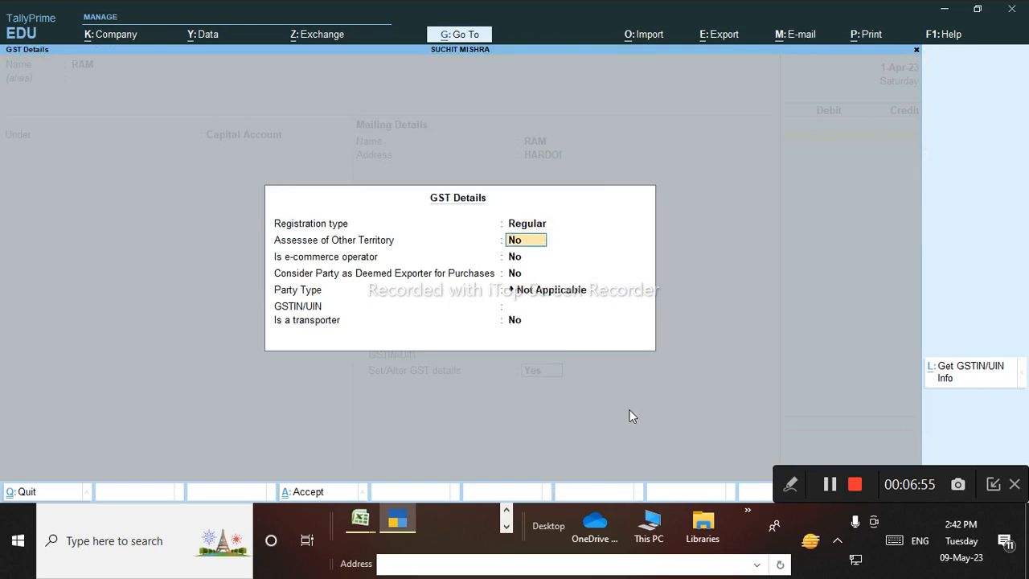
pyautogui.press('Return')
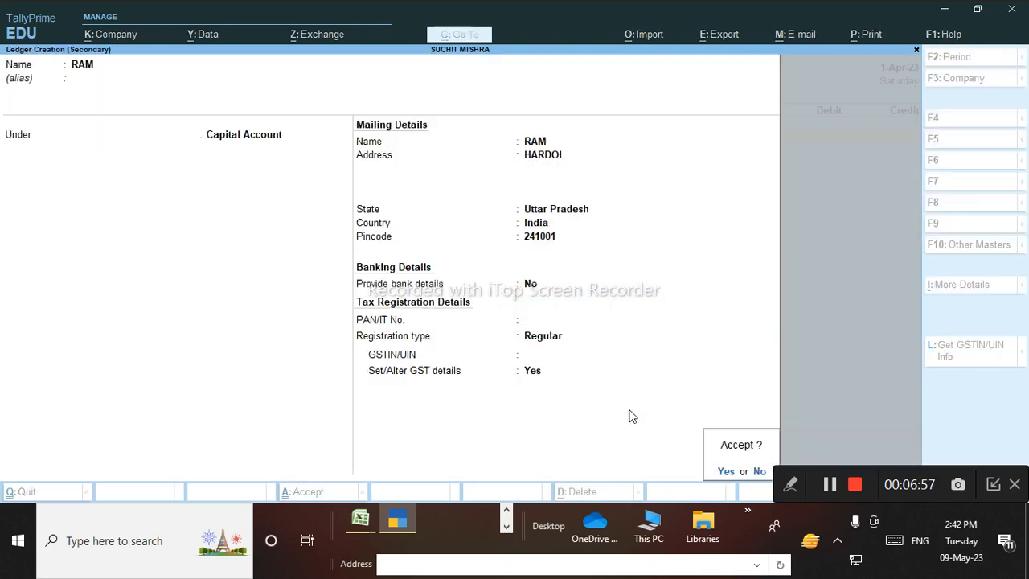
pyautogui.press('y')
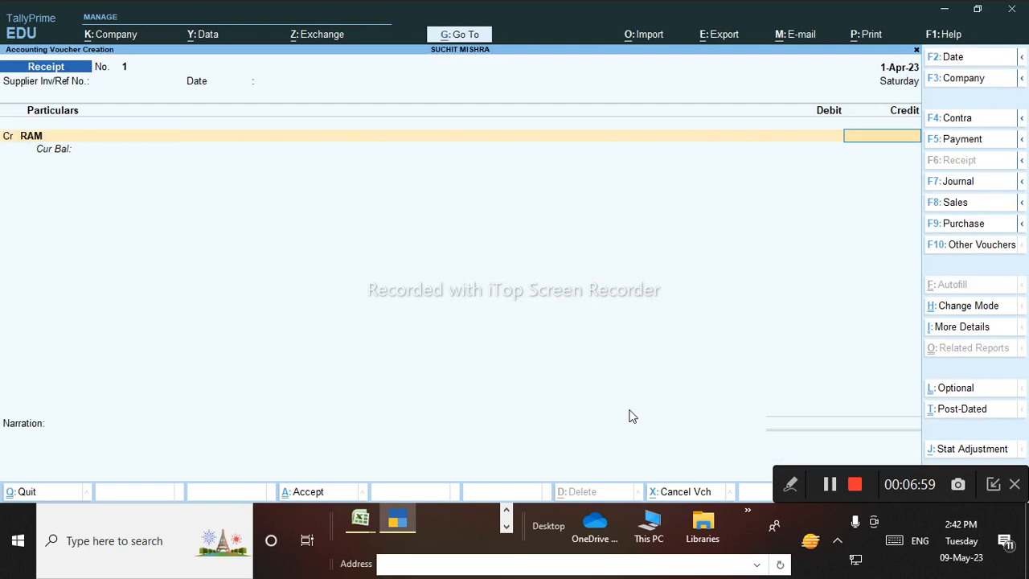
pyautogui.click(790, 484)
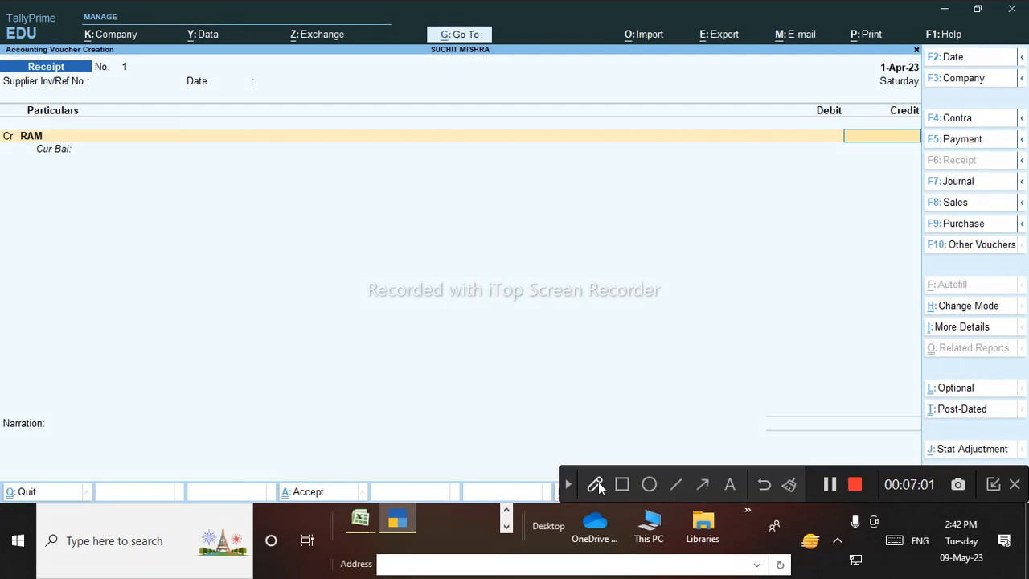
pyautogui.click(595, 484)
pyautogui.moveTo(905, 150); pyautogui.dragTo(893, 20)
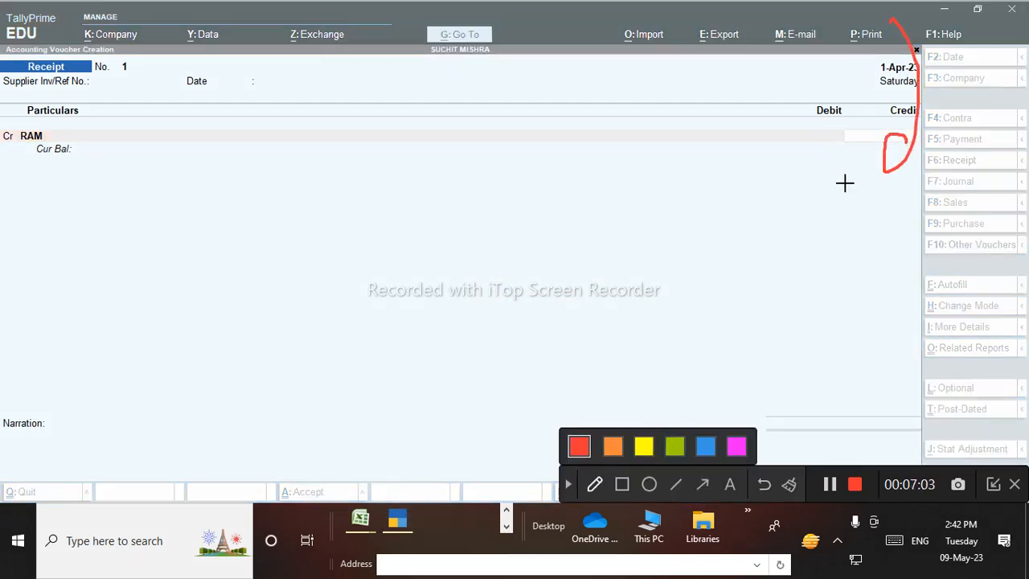
pyautogui.moveTo(599, 268); pyautogui.dragTo(600, 275)
pyautogui.moveTo(674, 229)
pyautogui.mouseDown()
pyautogui.moveTo(664, 246)
pyautogui.moveTo(674, 254)
pyautogui.mouseUp()
pyautogui.moveTo(687, 223)
pyautogui.mouseDown()
pyautogui.moveTo(689, 247)
pyautogui.moveTo(704, 232)
pyautogui.moveTo(763, 259)
pyautogui.moveTo(751, 241)
pyautogui.mouseUp()
pyautogui.moveTo(808, 227); pyautogui.dragTo(826, 207)
pyautogui.moveTo(36, 182)
pyautogui.mouseDown()
pyautogui.moveTo(7, 90)
pyautogui.moveTo(71, 161)
pyautogui.moveTo(75, 136)
pyautogui.mouseUp()
pyautogui.moveTo(90, 23)
pyautogui.mouseDown()
pyautogui.moveTo(40, 112)
pyautogui.moveTo(90, 58)
pyautogui.mouseUp()
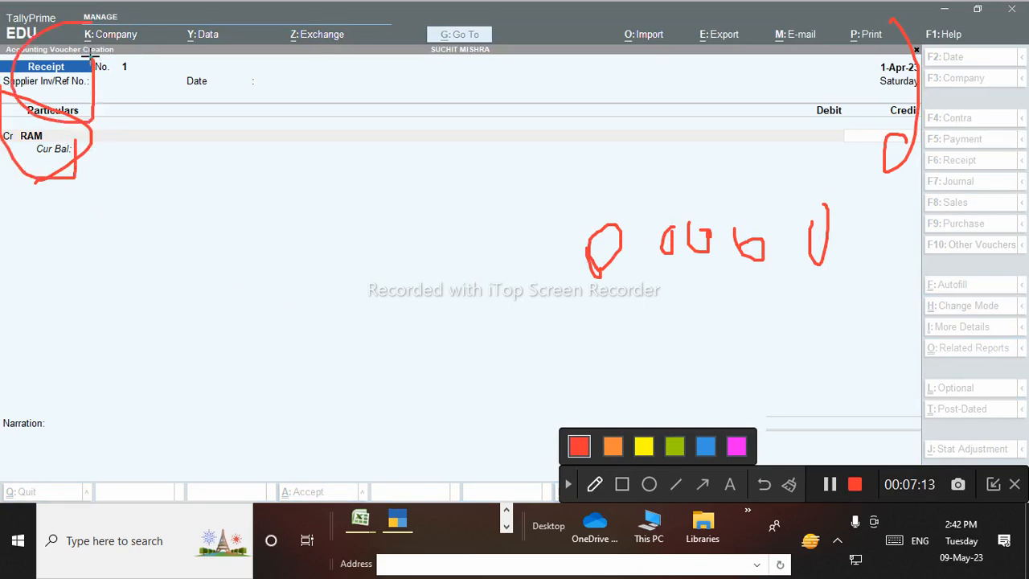
pyautogui.moveTo(238, 45)
pyautogui.mouseDown()
pyautogui.moveTo(244, 131)
pyautogui.moveTo(189, 39)
pyautogui.mouseUp()
pyautogui.moveTo(705, 71)
pyautogui.mouseDown()
pyautogui.moveTo(744, 94)
pyautogui.moveTo(733, 88)
pyautogui.mouseUp()
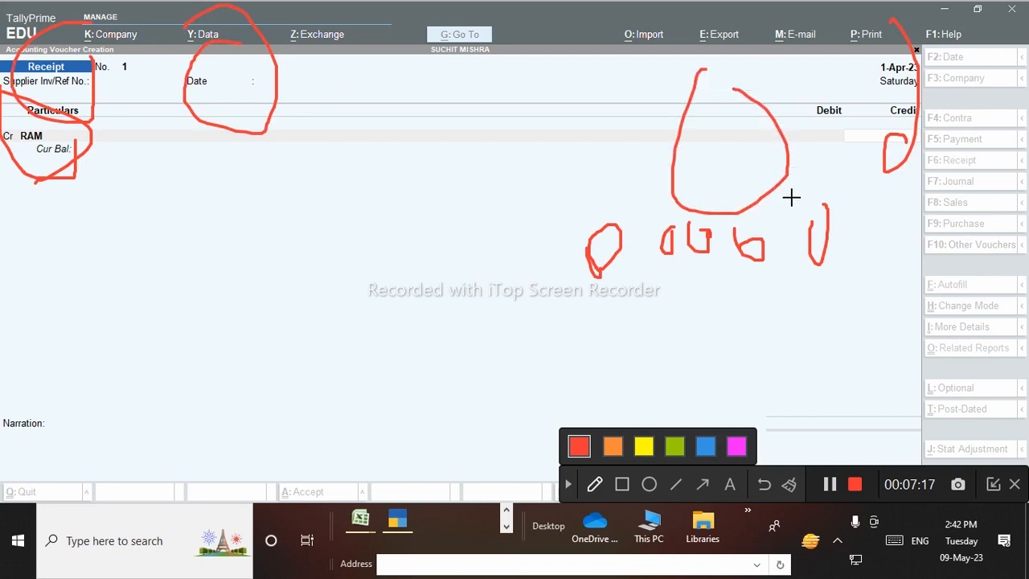
pyautogui.moveTo(486, 138); pyautogui.dragTo(535, 238)
pyautogui.moveTo(554, 147)
pyautogui.mouseDown()
pyautogui.moveTo(557, 171)
pyautogui.moveTo(553, 134)
pyautogui.mouseUp()
pyautogui.moveTo(644, 174)
pyautogui.mouseDown()
pyautogui.moveTo(627, 179)
pyautogui.moveTo(624, 144)
pyautogui.mouseUp()
pyautogui.moveTo(697, 158)
pyautogui.mouseDown()
pyautogui.moveTo(679, 167)
pyautogui.moveTo(737, 132)
pyautogui.mouseUp()
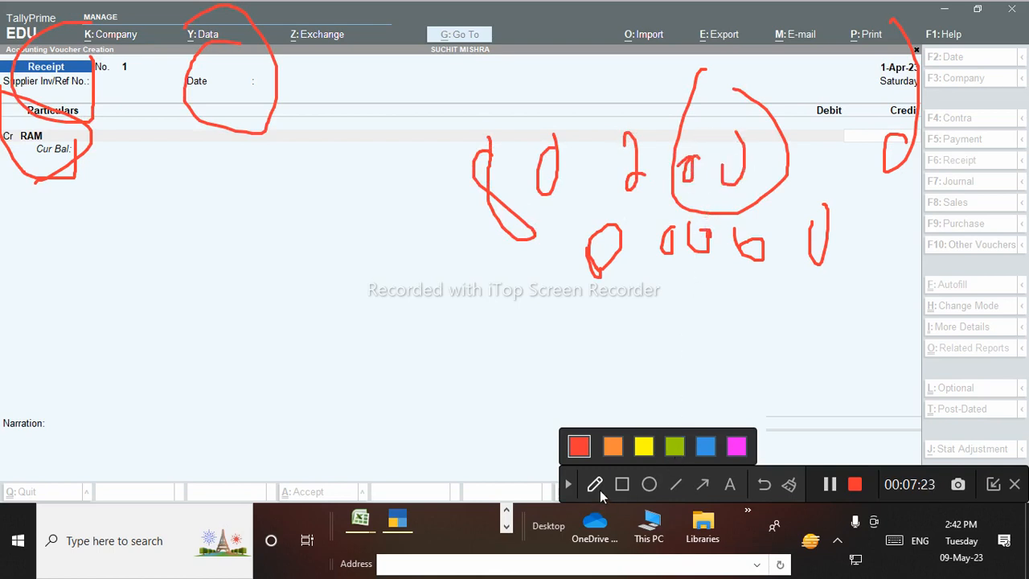
pyautogui.click(788, 484)
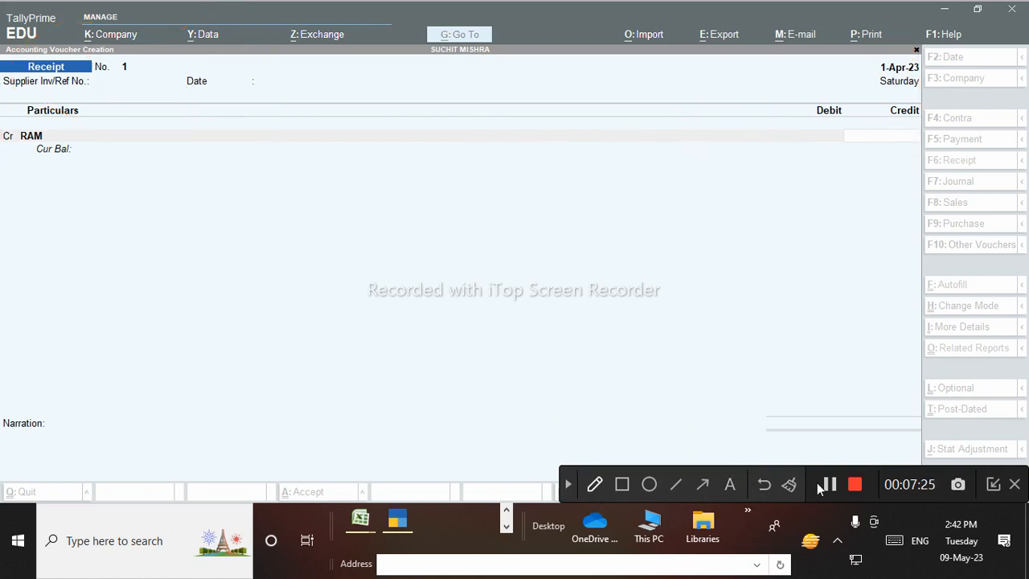
pyautogui.click(697, 393)
pyautogui.click(567, 484)
# Step: Set the party's credit amount to 8,00,000 and debit Cash for the same amount in the Receipt voucher
pyautogui.write('0000')
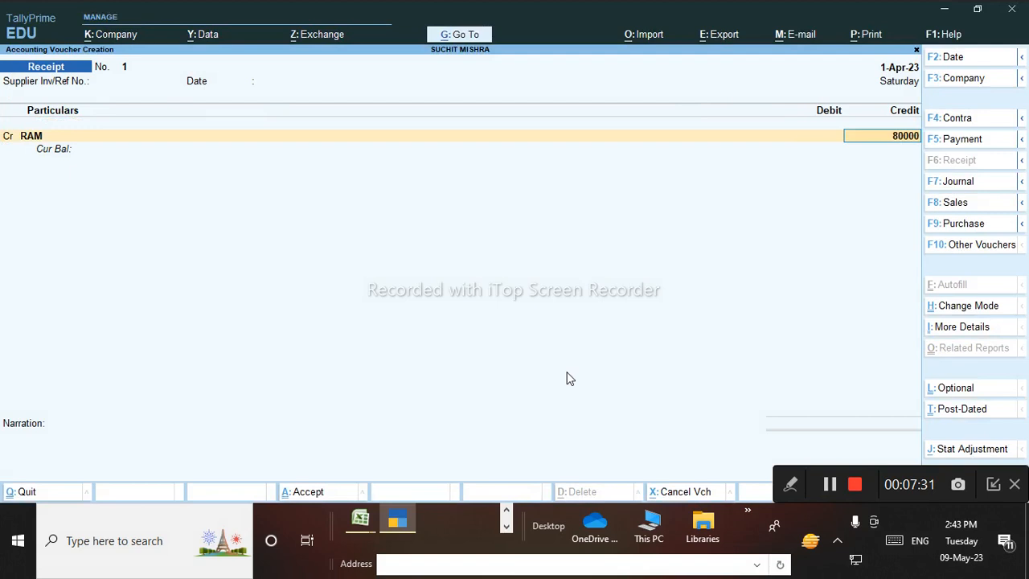
pyautogui.press('Return')
pyautogui.press('BackSpace')
pyautogui.write('8')
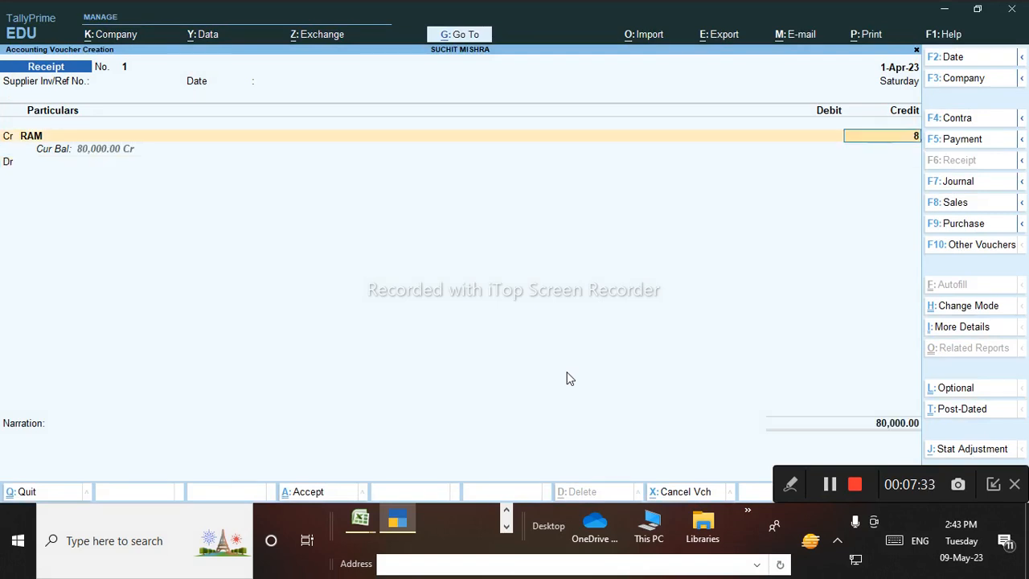
pyautogui.press('Return')
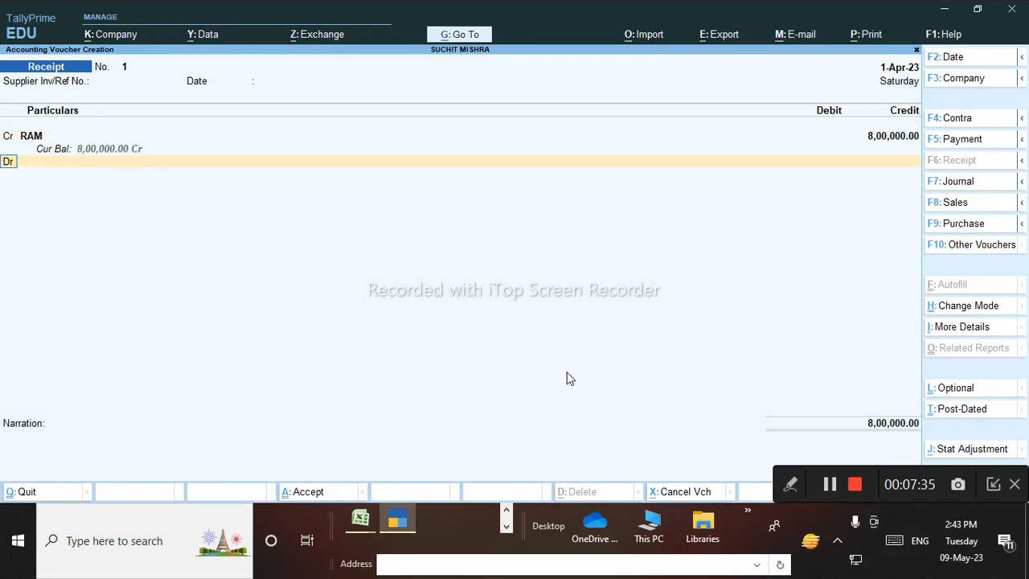
pyautogui.press('Return')
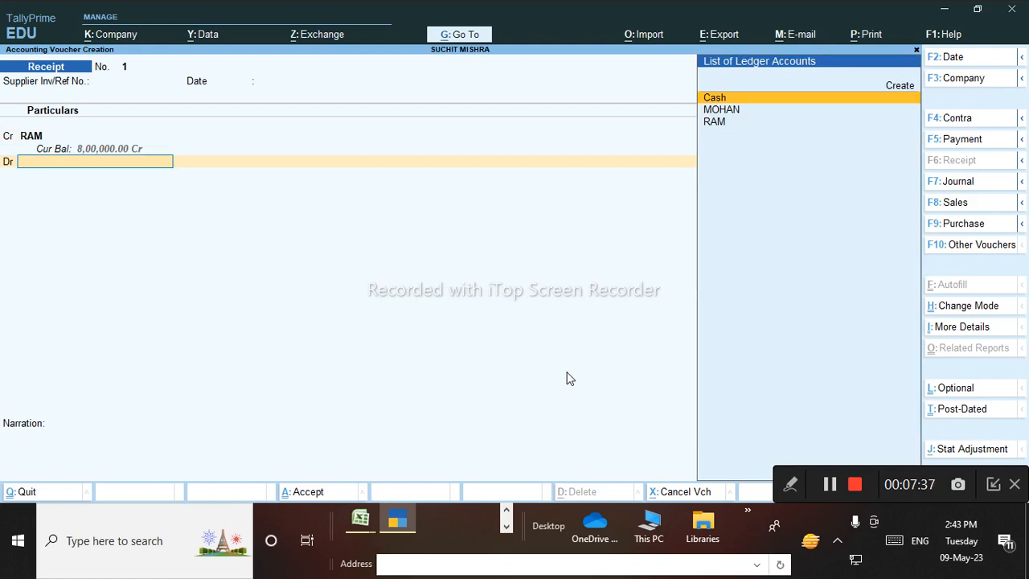
pyautogui.press('Return')
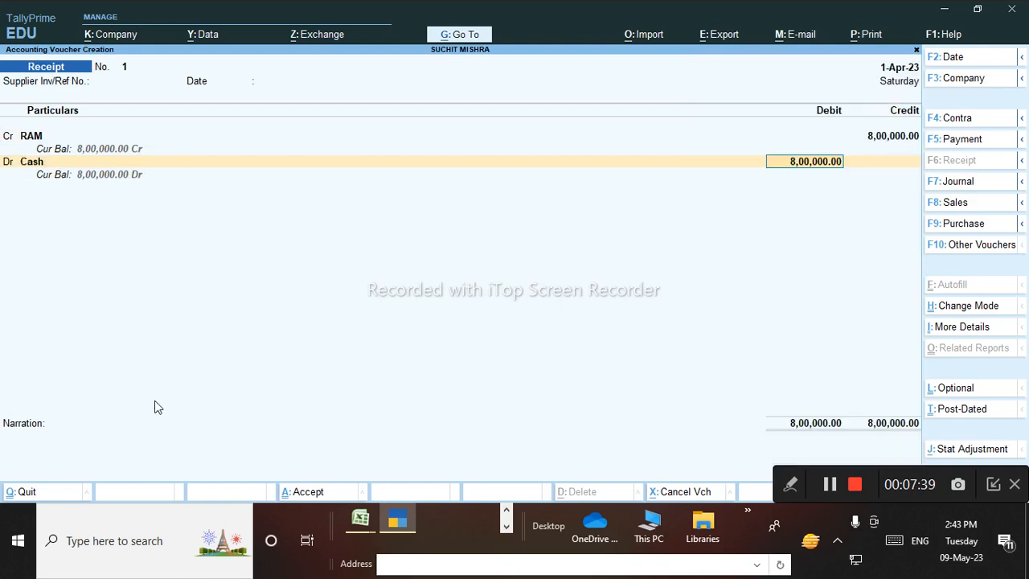
pyautogui.click(791, 487)
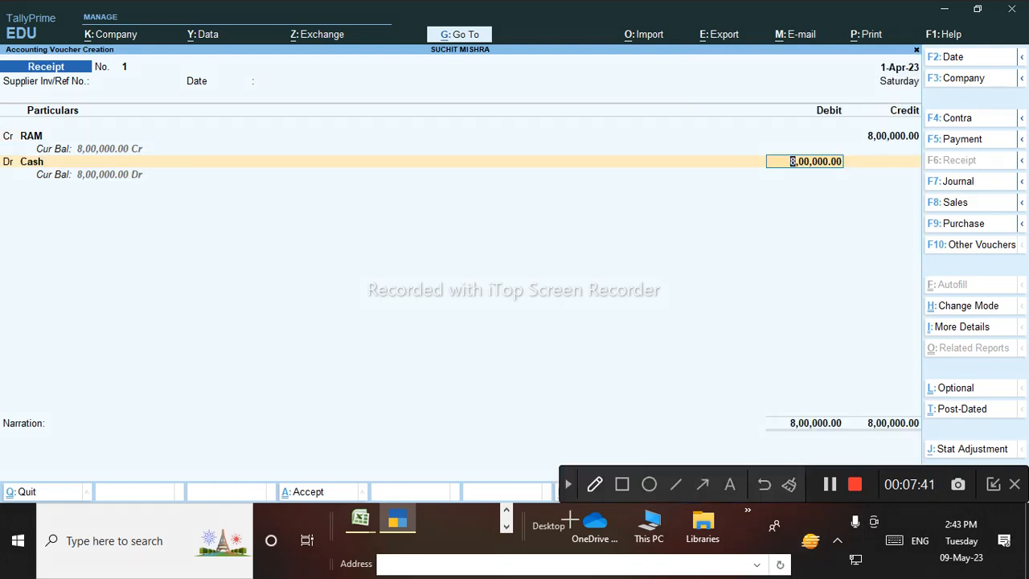
pyautogui.click(596, 486)
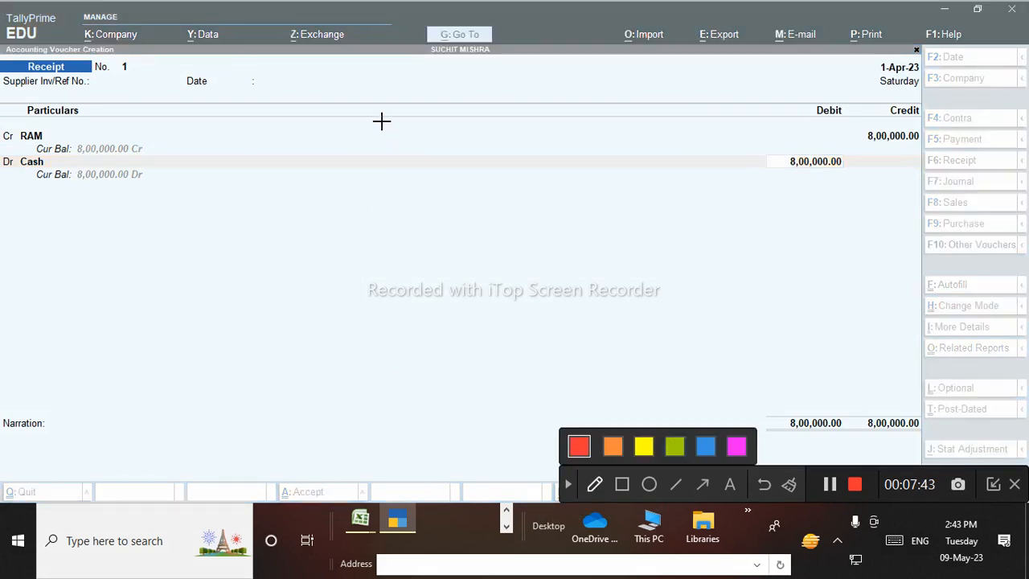
pyautogui.moveTo(384, 112); pyautogui.dragTo(386, 171)
pyautogui.moveTo(442, 115); pyautogui.dragTo(468, 118)
pyautogui.moveTo(573, 100)
pyautogui.mouseDown()
pyautogui.moveTo(590, 114)
pyautogui.moveTo(602, 90)
pyautogui.mouseUp()
pyautogui.moveTo(681, 92)
pyautogui.mouseDown()
pyautogui.moveTo(691, 133)
pyautogui.moveTo(684, 113)
pyautogui.mouseUp()
pyautogui.moveTo(803, 109)
pyautogui.mouseDown()
pyautogui.moveTo(822, 129)
pyautogui.moveTo(837, 109)
pyautogui.mouseUp()
pyautogui.moveTo(287, 273)
pyautogui.mouseDown()
pyautogui.moveTo(294, 303)
pyautogui.moveTo(411, 287)
pyautogui.moveTo(429, 248)
pyautogui.moveTo(432, 314)
pyautogui.mouseUp()
pyautogui.moveTo(442, 259); pyautogui.dragTo(472, 278)
pyautogui.click(621, 241)
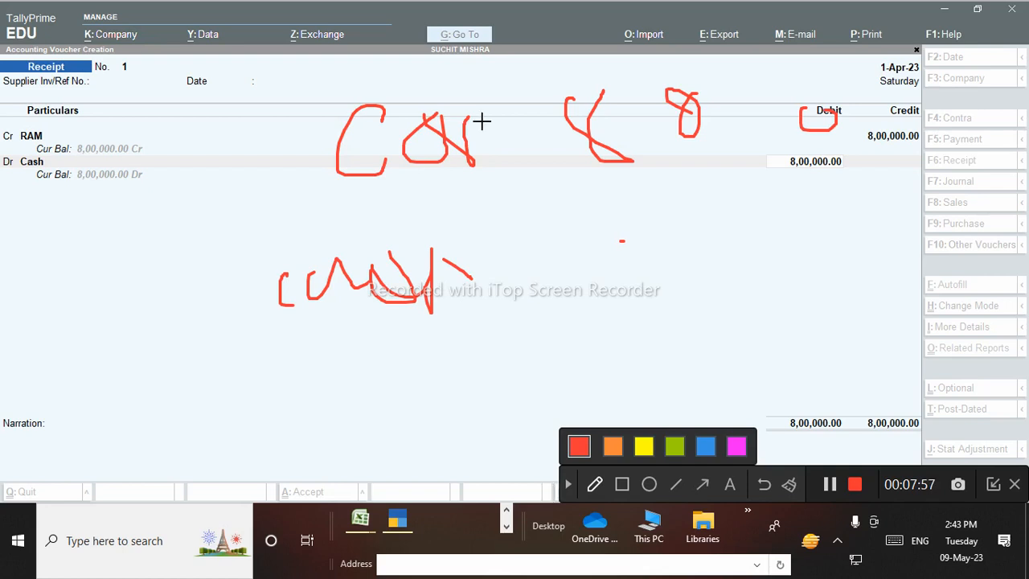
pyautogui.moveTo(4, 72); pyautogui.dragTo(122, 14)
pyautogui.moveTo(2, 110); pyautogui.dragTo(2, 160)
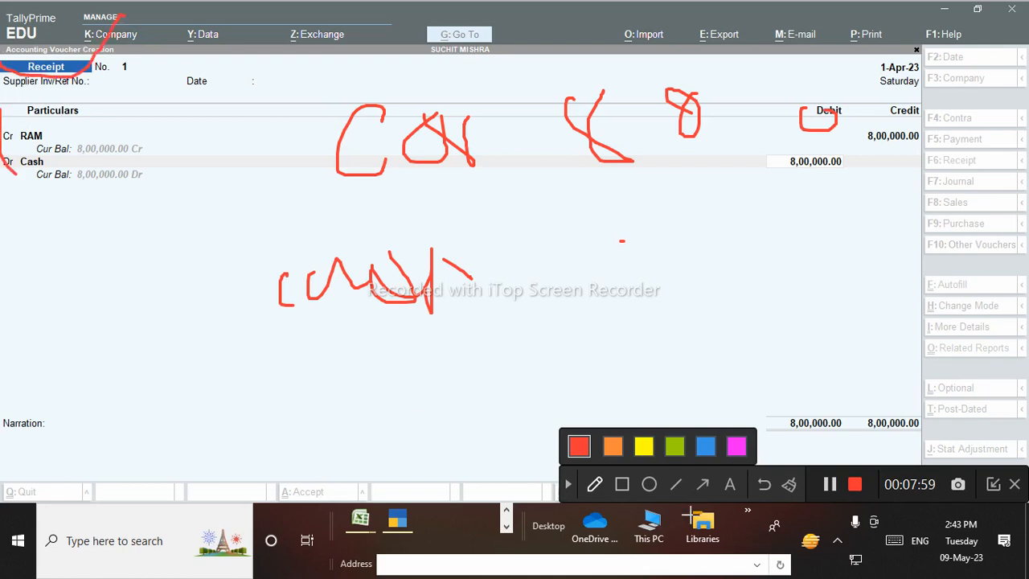
pyautogui.click(788, 483)
pyautogui.click(595, 484)
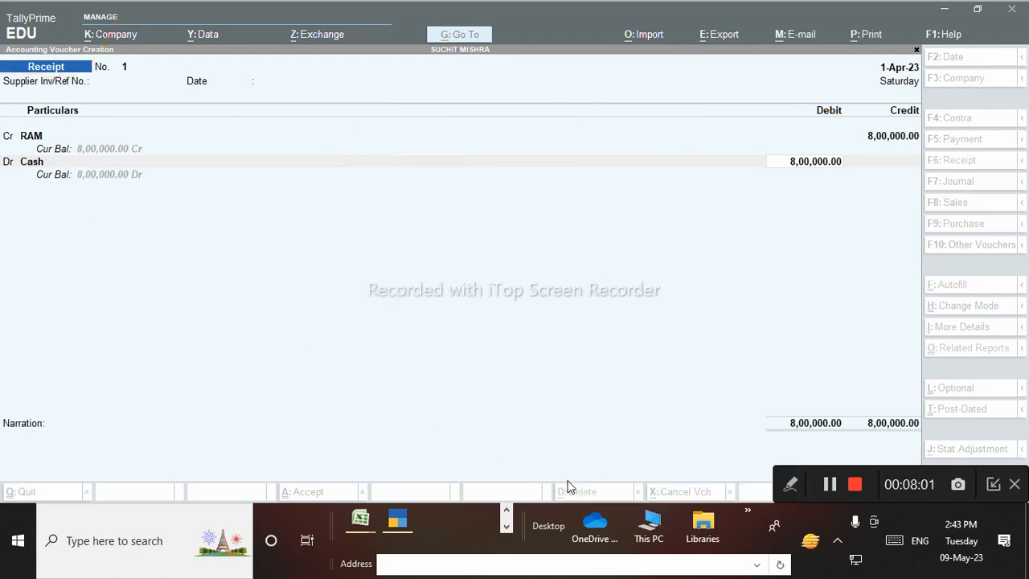
pyautogui.click(686, 366)
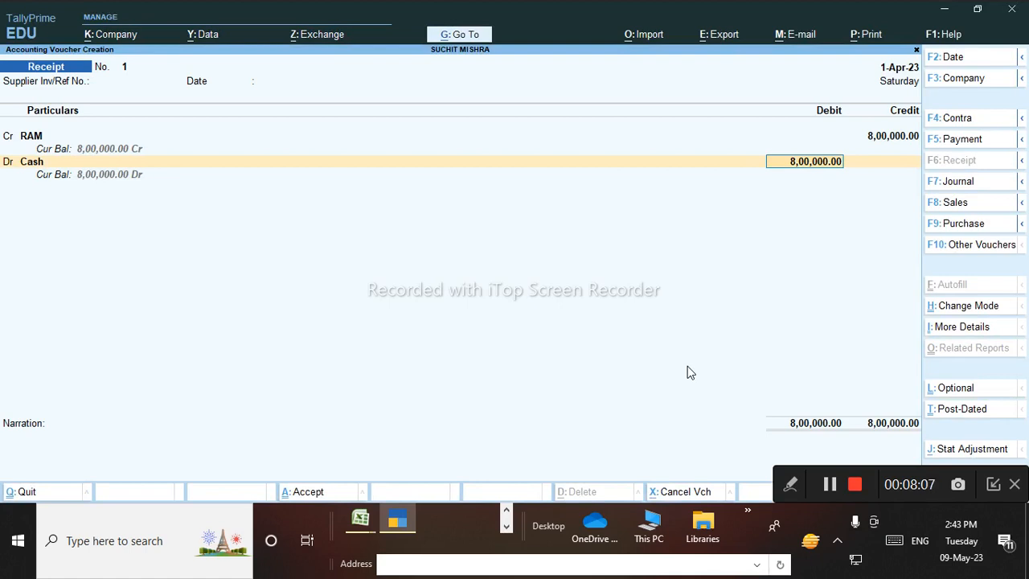
# Step: Accept the Cash debit amount and save the Receipt voucher
pyautogui.press('Return')
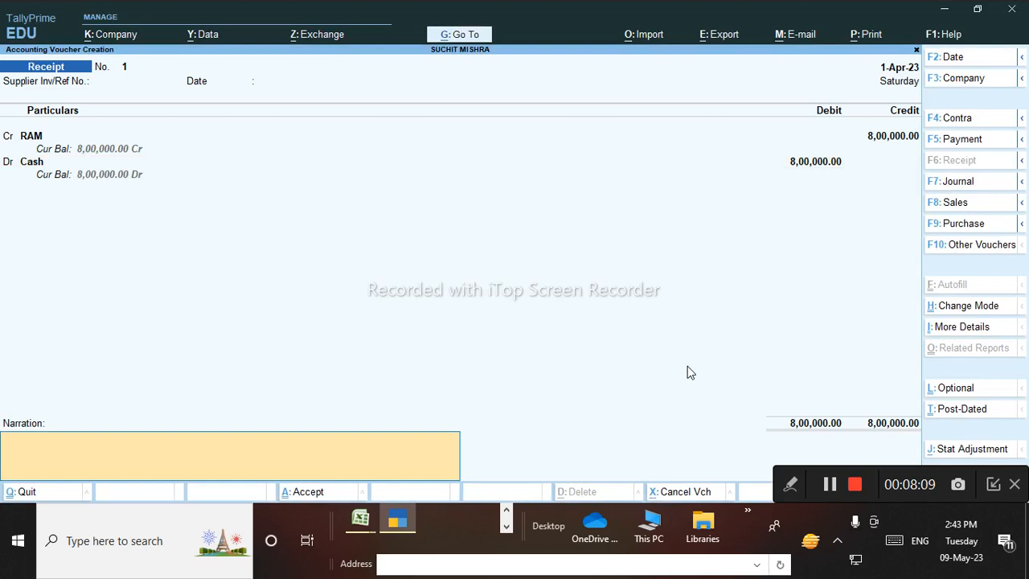
pyautogui.press('Return')
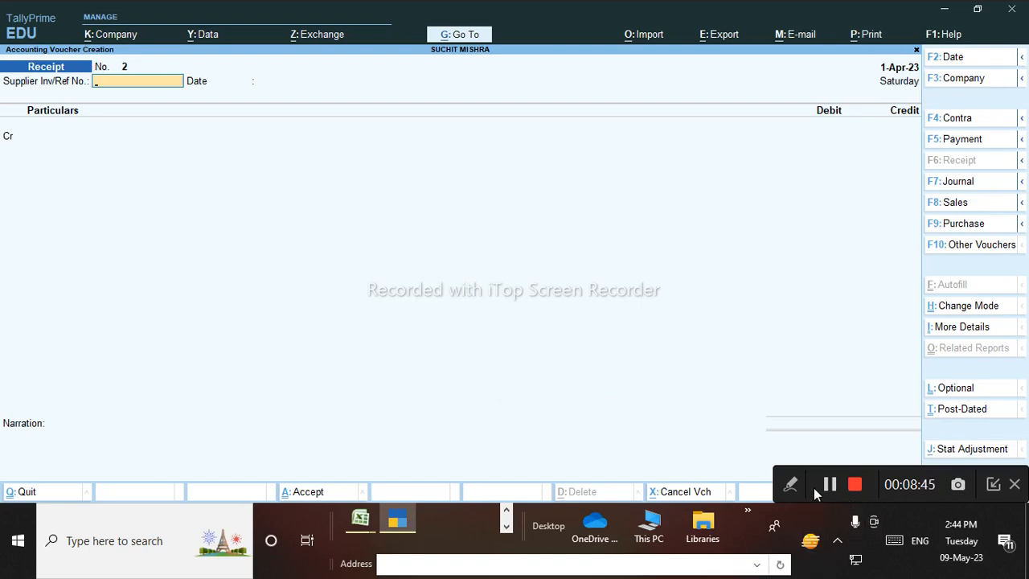
pyautogui.click(790, 483)
pyautogui.click(595, 484)
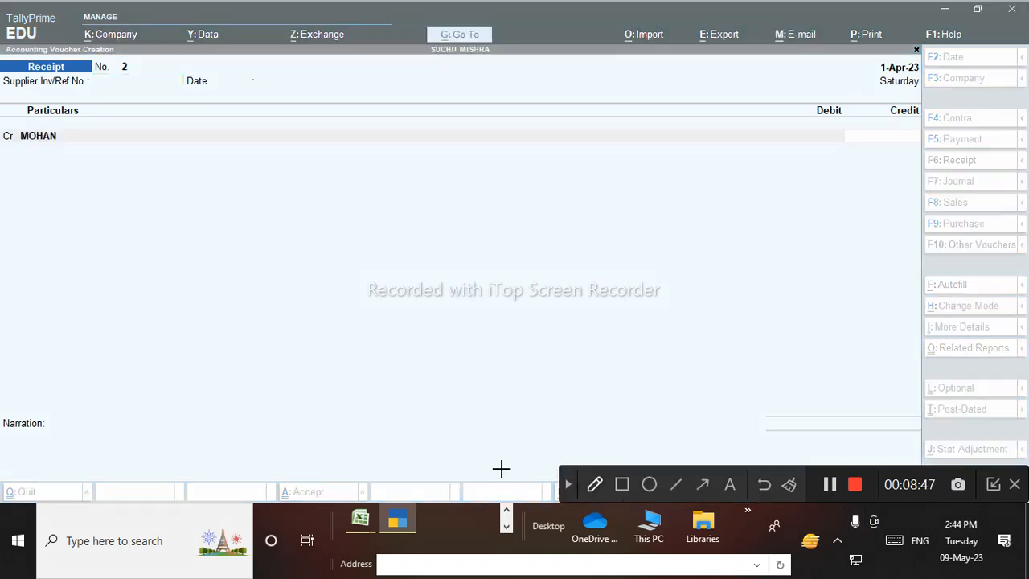
pyautogui.moveTo(241, 264)
pyautogui.mouseDown()
pyautogui.moveTo(258, 258)
pyautogui.moveTo(280, 333)
pyautogui.moveTo(298, 305)
pyautogui.moveTo(326, 341)
pyautogui.mouseUp()
pyautogui.moveTo(351, 303)
pyautogui.mouseDown()
pyautogui.moveTo(379, 342)
pyautogui.moveTo(434, 340)
pyautogui.mouseUp()
pyautogui.moveTo(488, 302)
pyautogui.mouseDown()
pyautogui.moveTo(525, 327)
pyautogui.moveTo(547, 294)
pyautogui.moveTo(570, 296)
pyautogui.mouseUp()
pyautogui.moveTo(601, 277)
pyautogui.mouseDown()
pyautogui.moveTo(613, 289)
pyautogui.moveTo(663, 292)
pyautogui.mouseUp()
pyautogui.moveTo(537, 404); pyautogui.dragTo(562, 434)
pyautogui.moveTo(602, 387); pyautogui.dragTo(613, 399)
pyautogui.click(781, 294)
pyautogui.moveTo(735, 253); pyautogui.dragTo(689, 315)
pyautogui.click(756, 295)
pyautogui.moveTo(780, 241); pyautogui.dragTo(803, 315)
pyautogui.moveTo(819, 239); pyautogui.dragTo(820, 312)
pyautogui.click(850, 279)
pyautogui.moveTo(873, 256)
pyautogui.mouseDown()
pyautogui.moveTo(895, 294)
pyautogui.moveTo(932, 287)
pyautogui.mouseUp()
pyautogui.moveTo(605, 387); pyautogui.dragTo(626, 425)
pyautogui.moveTo(629, 374)
pyautogui.mouseDown()
pyautogui.moveTo(649, 390)
pyautogui.moveTo(621, 429)
pyautogui.mouseUp()
pyautogui.moveTo(665, 384)
pyautogui.mouseDown()
pyautogui.moveTo(673, 394)
pyautogui.moveTo(707, 384)
pyautogui.mouseUp()
pyautogui.moveTo(721, 384)
pyautogui.mouseDown()
pyautogui.moveTo(727, 458)
pyautogui.moveTo(763, 356)
pyautogui.moveTo(815, 362)
pyautogui.moveTo(820, 390)
pyautogui.moveTo(860, 351)
pyautogui.moveTo(872, 411)
pyautogui.mouseUp()
pyautogui.moveTo(868, 374); pyautogui.dragTo(821, 393)
pyautogui.moveTo(259, 405)
pyautogui.mouseDown()
pyautogui.moveTo(298, 477)
pyautogui.moveTo(259, 440)
pyautogui.mouseUp()
pyautogui.moveTo(281, 401)
pyautogui.mouseDown()
pyautogui.moveTo(281, 421)
pyautogui.moveTo(291, 405)
pyautogui.mouseUp()
pyautogui.moveTo(347, 403)
pyautogui.mouseDown()
pyautogui.moveTo(337, 429)
pyautogui.moveTo(337, 413)
pyautogui.mouseUp()
pyautogui.moveTo(402, 414); pyautogui.dragTo(348, 408)
pyautogui.moveTo(458, 416)
pyautogui.mouseDown()
pyautogui.moveTo(304, 379)
pyautogui.moveTo(416, 431)
pyautogui.moveTo(387, 392)
pyautogui.mouseUp()
pyautogui.moveTo(400, 322)
pyautogui.mouseDown()
pyautogui.moveTo(364, 279)
pyautogui.moveTo(400, 320)
pyautogui.mouseUp()
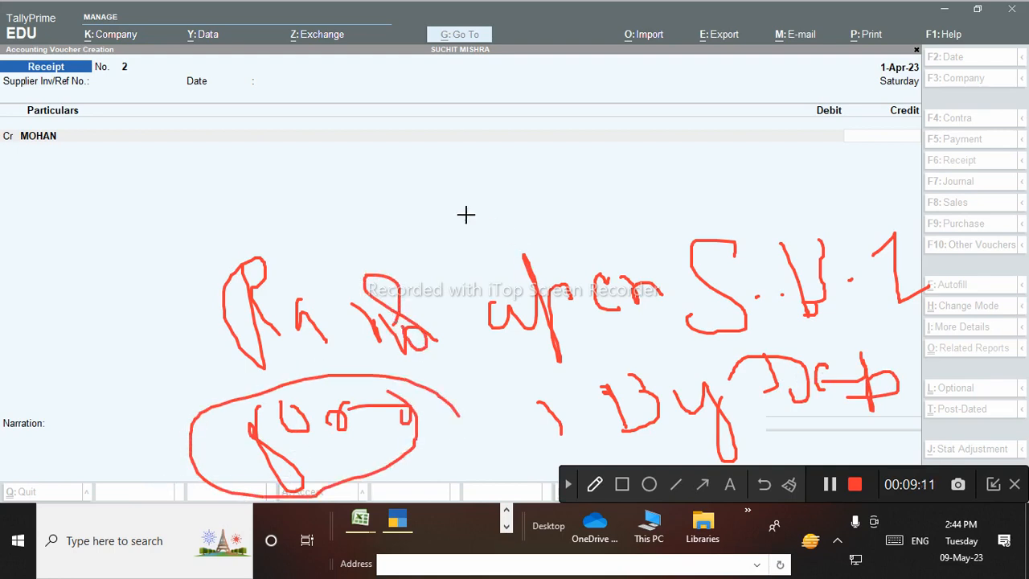
pyautogui.moveTo(413, 186)
pyautogui.mouseDown()
pyautogui.moveTo(441, 260)
pyautogui.moveTo(422, 170)
pyautogui.mouseUp()
pyautogui.moveTo(505, 186)
pyautogui.mouseDown()
pyautogui.moveTo(510, 209)
pyautogui.moveTo(506, 190)
pyautogui.moveTo(567, 204)
pyautogui.moveTo(552, 193)
pyautogui.moveTo(588, 193)
pyautogui.moveTo(636, 218)
pyautogui.moveTo(631, 197)
pyautogui.mouseUp()
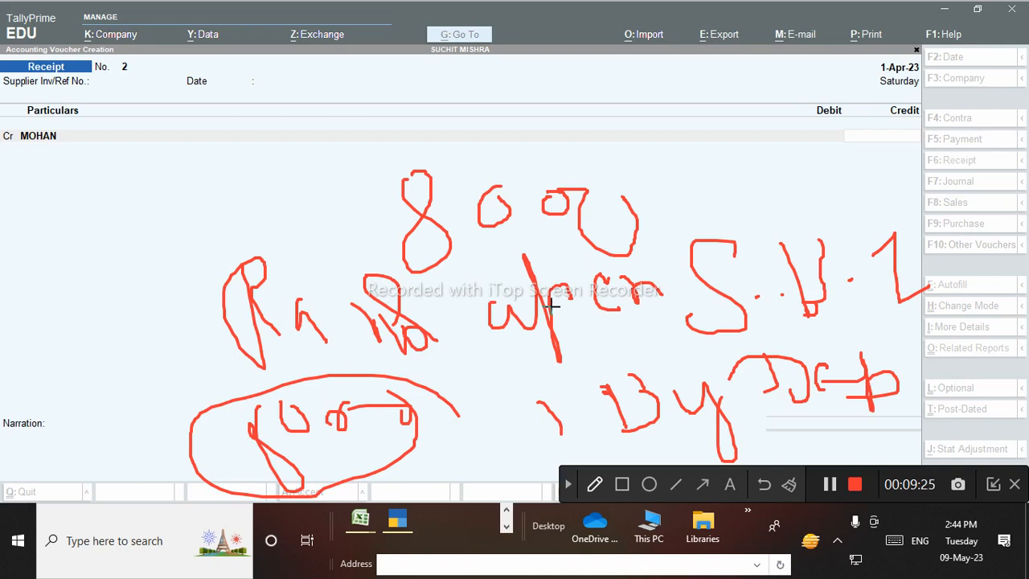
pyautogui.moveTo(432, 340)
pyautogui.mouseDown()
pyautogui.moveTo(142, 273)
pyautogui.moveTo(313, 325)
pyautogui.mouseUp()
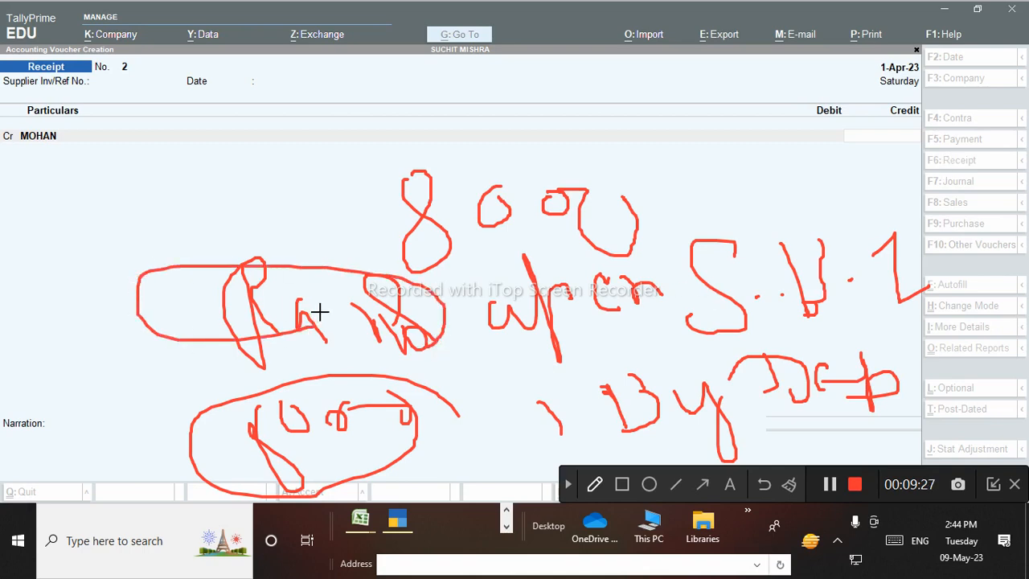
pyautogui.moveTo(196, 182)
pyautogui.mouseDown()
pyautogui.moveTo(222, 217)
pyautogui.moveTo(225, 209)
pyautogui.mouseUp()
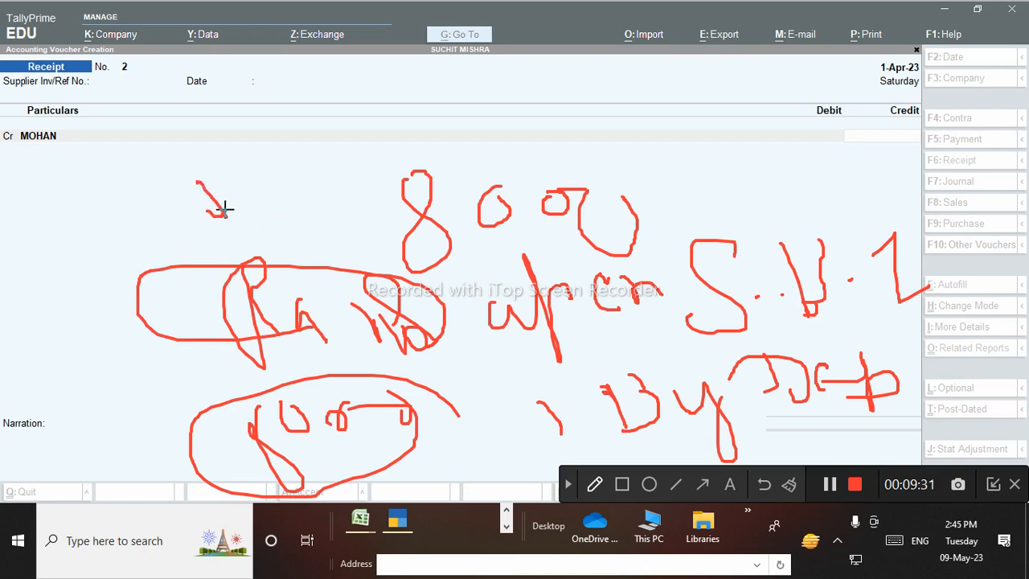
pyautogui.moveTo(293, 153)
pyautogui.mouseDown()
pyautogui.moveTo(306, 208)
pyautogui.moveTo(344, 125)
pyautogui.moveTo(321, 191)
pyautogui.moveTo(501, 130)
pyautogui.moveTo(515, 150)
pyautogui.mouseUp()
pyautogui.moveTo(506, 112)
pyautogui.mouseDown()
pyautogui.moveTo(593, 249)
pyautogui.moveTo(661, 204)
pyautogui.mouseUp()
pyautogui.moveTo(615, 180)
pyautogui.mouseDown()
pyautogui.moveTo(613, 234)
pyautogui.moveTo(604, 188)
pyautogui.mouseUp()
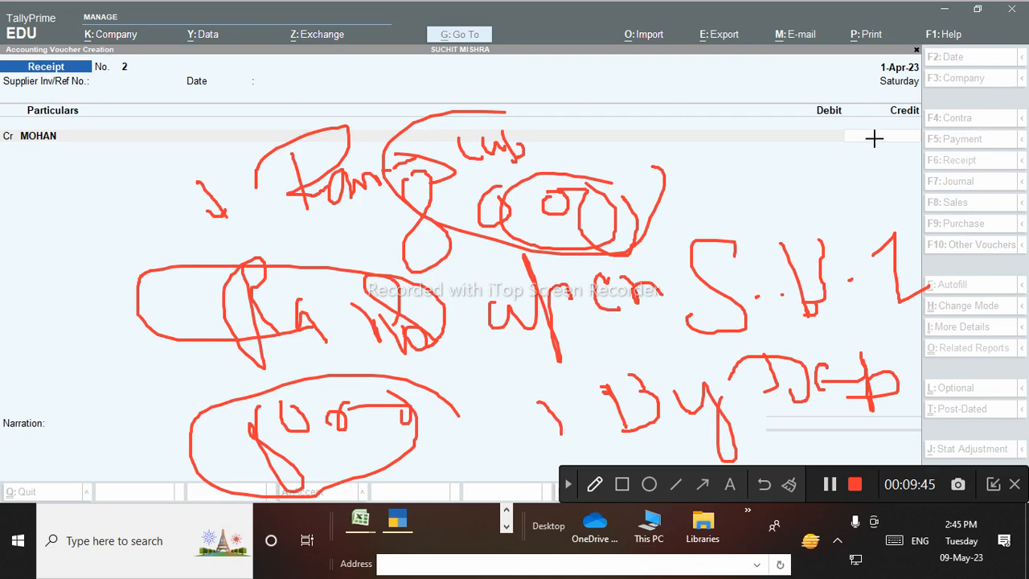
pyautogui.moveTo(992, 115)
pyautogui.mouseDown()
pyautogui.moveTo(886, 119)
pyautogui.moveTo(997, 124)
pyautogui.mouseUp()
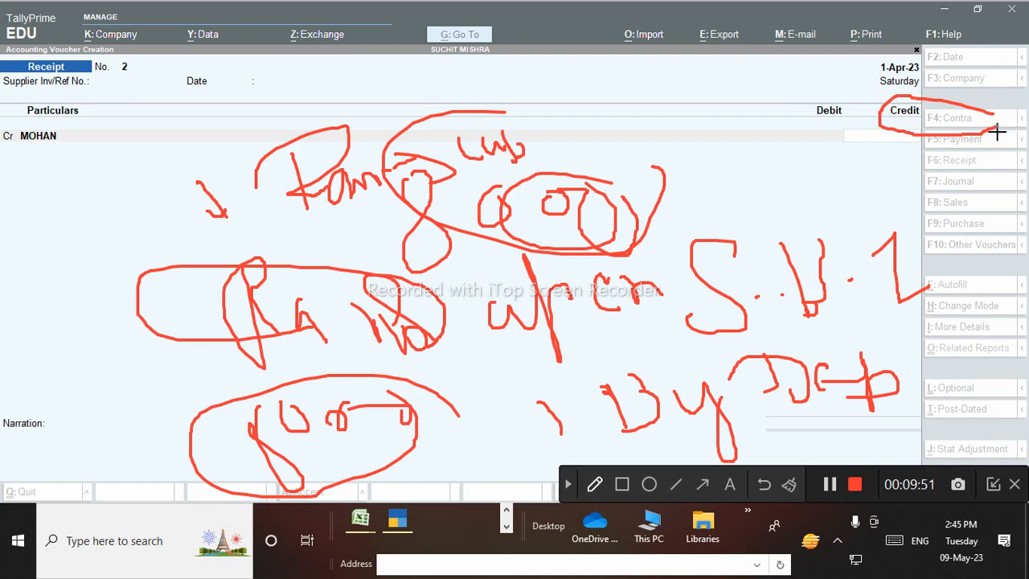
pyautogui.moveTo(662, 147); pyautogui.dragTo(634, 154)
pyautogui.moveTo(721, 130); pyautogui.dragTo(733, 169)
pyautogui.moveTo(786, 138); pyautogui.dragTo(755, 190)
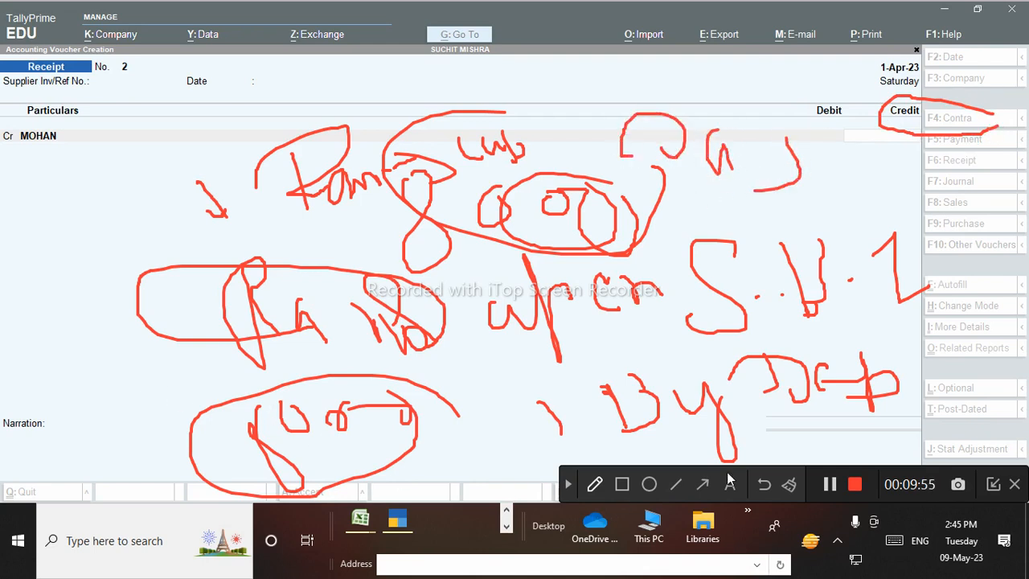
pyautogui.click(788, 484)
pyautogui.moveTo(79, 207); pyautogui.dragTo(94, 270)
pyautogui.moveTo(30, 236)
pyautogui.mouseDown()
pyautogui.moveTo(51, 209)
pyautogui.moveTo(145, 268)
pyautogui.moveTo(292, 243)
pyautogui.moveTo(298, 257)
pyautogui.mouseUp()
pyautogui.moveTo(390, 222)
pyautogui.mouseDown()
pyautogui.moveTo(379, 217)
pyautogui.moveTo(411, 265)
pyautogui.moveTo(423, 229)
pyautogui.moveTo(475, 216)
pyautogui.moveTo(521, 239)
pyautogui.mouseUp()
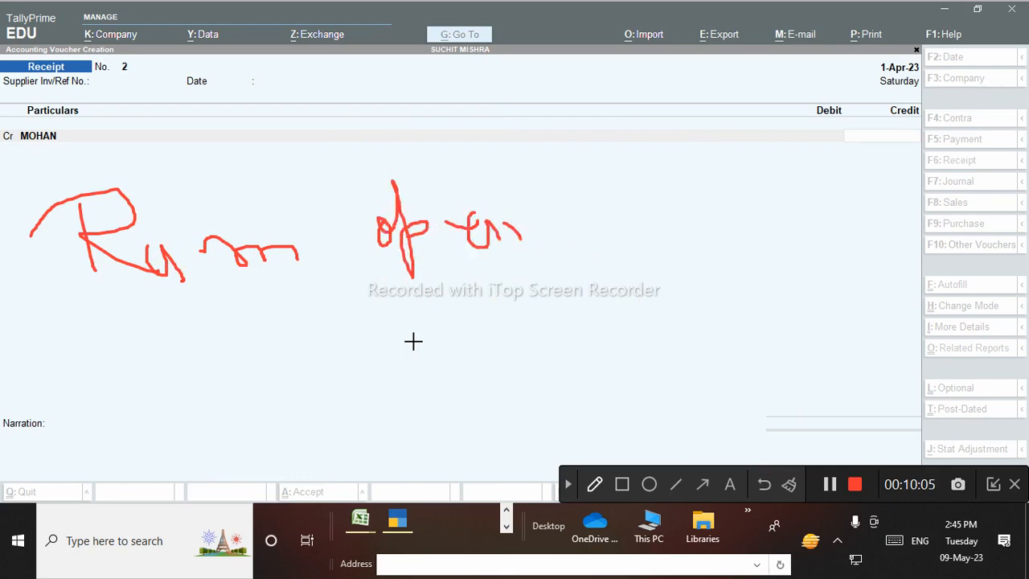
pyautogui.moveTo(356, 324)
pyautogui.mouseDown()
pyautogui.moveTo(296, 405)
pyautogui.moveTo(343, 384)
pyautogui.mouseUp()
pyautogui.moveTo(419, 319)
pyautogui.mouseDown()
pyautogui.moveTo(450, 381)
pyautogui.moveTo(475, 367)
pyautogui.moveTo(464, 369)
pyautogui.mouseUp()
pyautogui.moveTo(492, 341); pyautogui.dragTo(505, 336)
pyautogui.moveTo(523, 300)
pyautogui.mouseDown()
pyautogui.moveTo(539, 364)
pyautogui.moveTo(561, 351)
pyautogui.mouseUp()
pyautogui.moveTo(631, 295)
pyautogui.mouseDown()
pyautogui.moveTo(657, 290)
pyautogui.moveTo(679, 317)
pyautogui.mouseUp()
pyautogui.moveTo(711, 233)
pyautogui.mouseDown()
pyautogui.moveTo(718, 287)
pyautogui.moveTo(705, 236)
pyautogui.moveTo(743, 234)
pyautogui.mouseUp()
pyautogui.moveTo(699, 233)
pyautogui.mouseDown()
pyautogui.moveTo(877, 246)
pyautogui.moveTo(849, 241)
pyautogui.mouseUp()
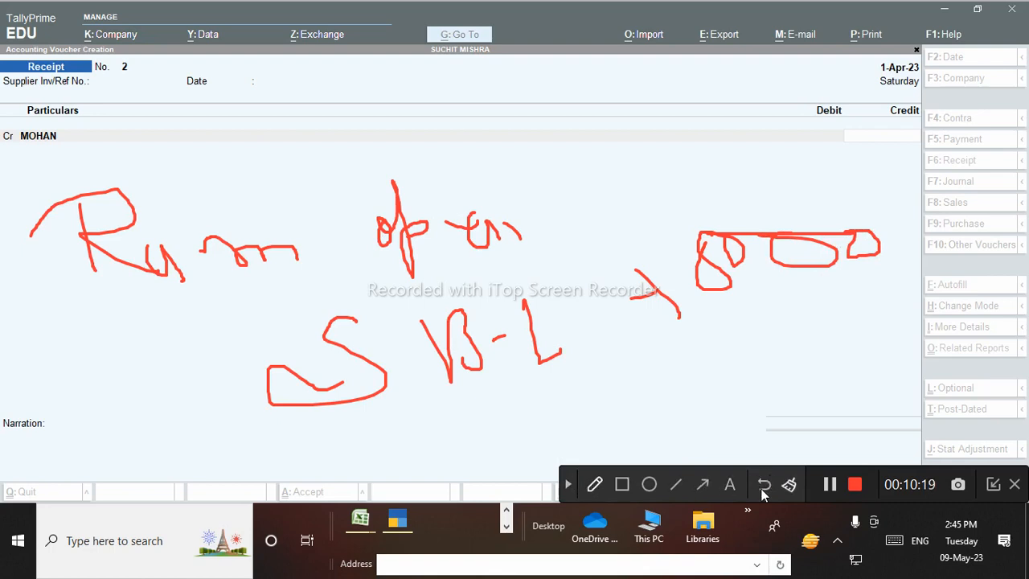
pyautogui.click(788, 484)
pyautogui.click(569, 486)
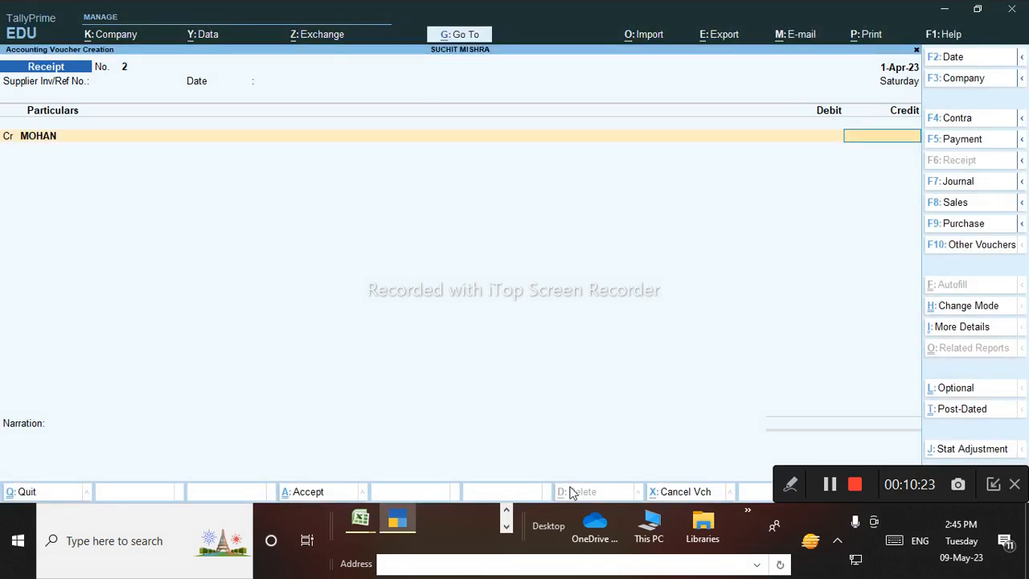
# Step: Switch to a Contra voucher and credit Cash with 8000
pyautogui.press('F4')
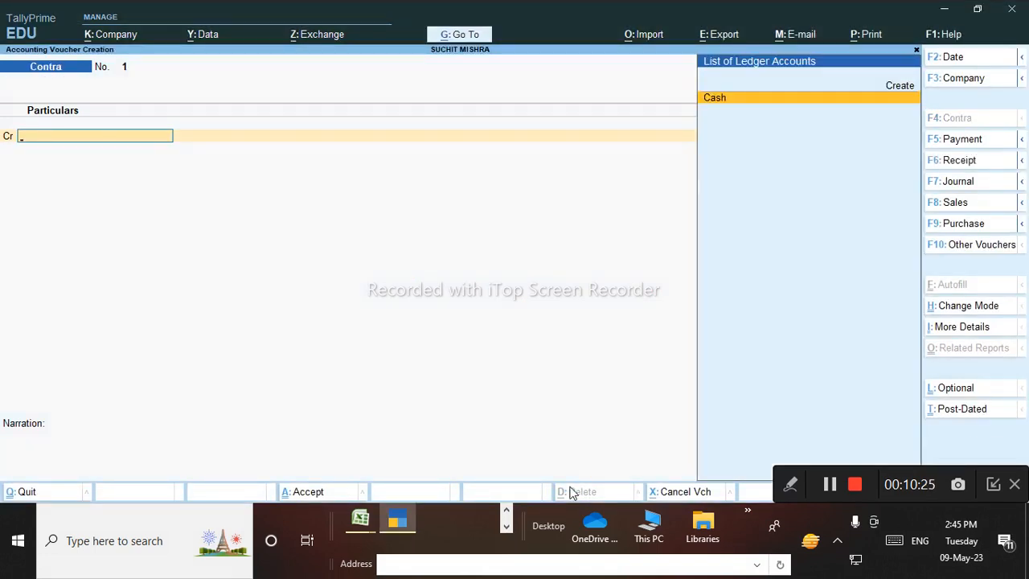
pyautogui.press('Return')
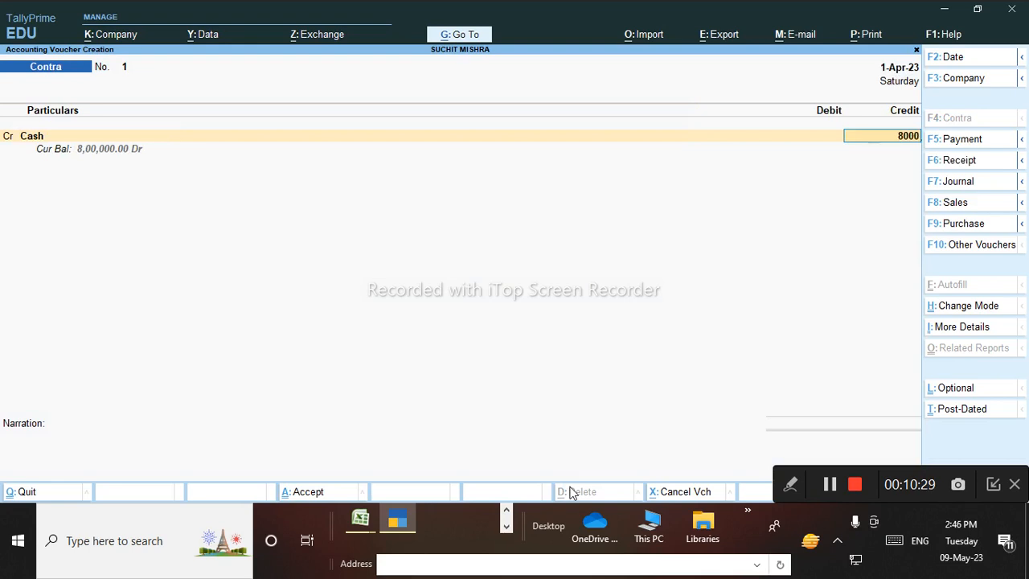
pyautogui.press('Return')
pyautogui.press('Return')
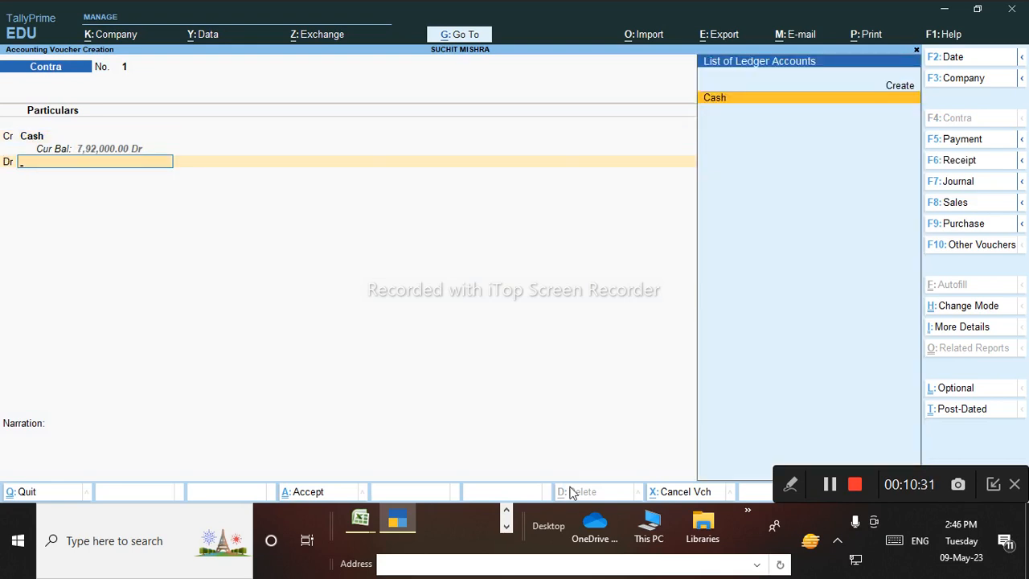
# Step: Create a new ledger for the Contra voucher's debit line and name it S.B.I
pyautogui.hotkey('alt', 'c')
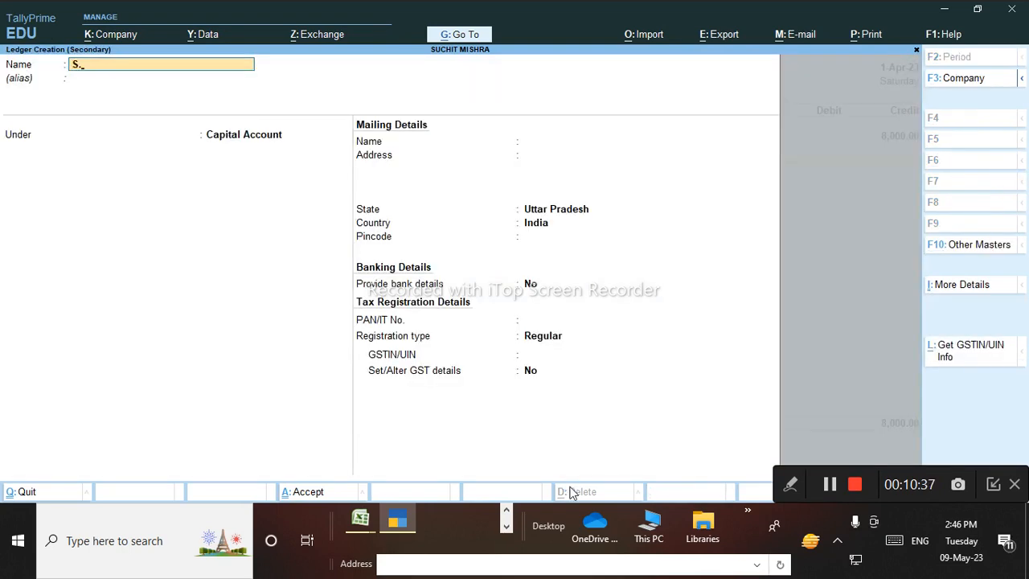
pyautogui.write('S.B.H')
pyautogui.click(790, 484)
pyautogui.click(593, 483)
pyautogui.moveTo(16, 74)
pyautogui.mouseDown()
pyautogui.moveTo(161, 99)
pyautogui.moveTo(33, 69)
pyautogui.mouseUp()
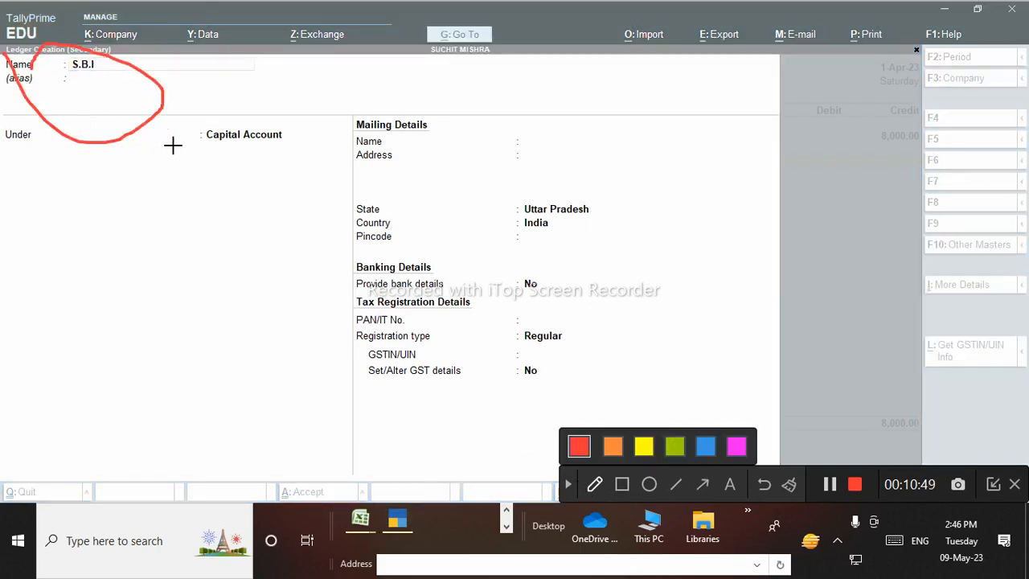
pyautogui.moveTo(117, 191)
pyautogui.mouseDown()
pyautogui.moveTo(105, 207)
pyautogui.moveTo(147, 218)
pyautogui.moveTo(127, 247)
pyautogui.mouseUp()
pyautogui.moveTo(190, 170)
pyautogui.mouseDown()
pyautogui.moveTo(179, 195)
pyautogui.moveTo(217, 201)
pyautogui.moveTo(275, 147)
pyautogui.moveTo(320, 207)
pyautogui.mouseUp()
pyautogui.moveTo(177, 334)
pyautogui.mouseDown()
pyautogui.moveTo(172, 324)
pyautogui.moveTo(195, 310)
pyautogui.moveTo(177, 298)
pyautogui.mouseUp()
pyautogui.moveTo(231, 269)
pyautogui.mouseDown()
pyautogui.moveTo(218, 315)
pyautogui.moveTo(231, 314)
pyautogui.mouseUp()
pyautogui.moveTo(253, 271)
pyautogui.mouseDown()
pyautogui.moveTo(264, 313)
pyautogui.moveTo(268, 284)
pyautogui.moveTo(324, 282)
pyautogui.moveTo(420, 239)
pyautogui.moveTo(515, 257)
pyautogui.moveTo(126, 413)
pyautogui.moveTo(340, 256)
pyautogui.mouseUp()
pyautogui.moveTo(330, 170)
pyautogui.mouseDown()
pyautogui.moveTo(143, 201)
pyautogui.moveTo(278, 202)
pyautogui.mouseUp()
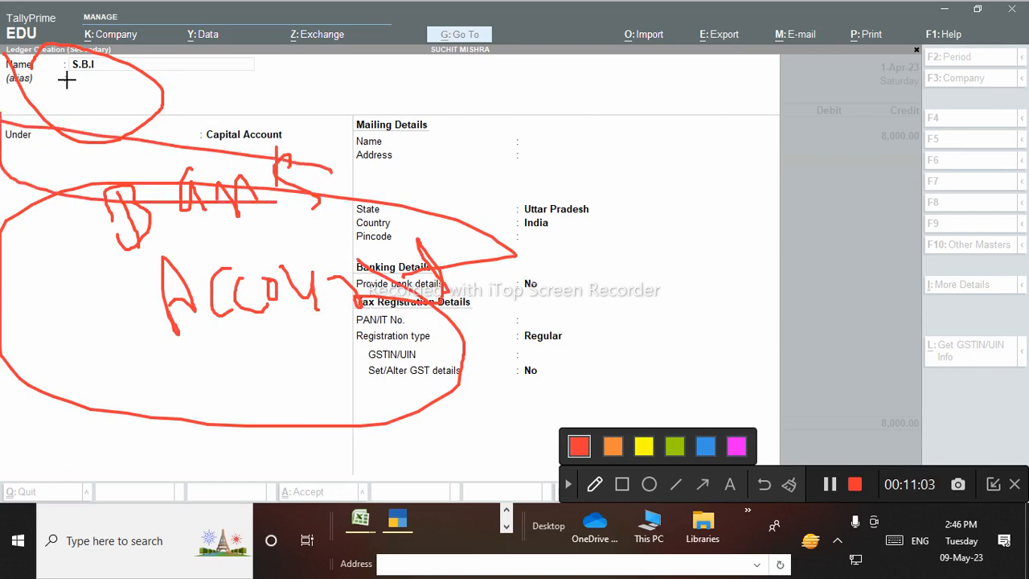
pyautogui.moveTo(294, 120)
pyautogui.mouseDown()
pyautogui.moveTo(168, 168)
pyautogui.moveTo(324, 160)
pyautogui.mouseUp()
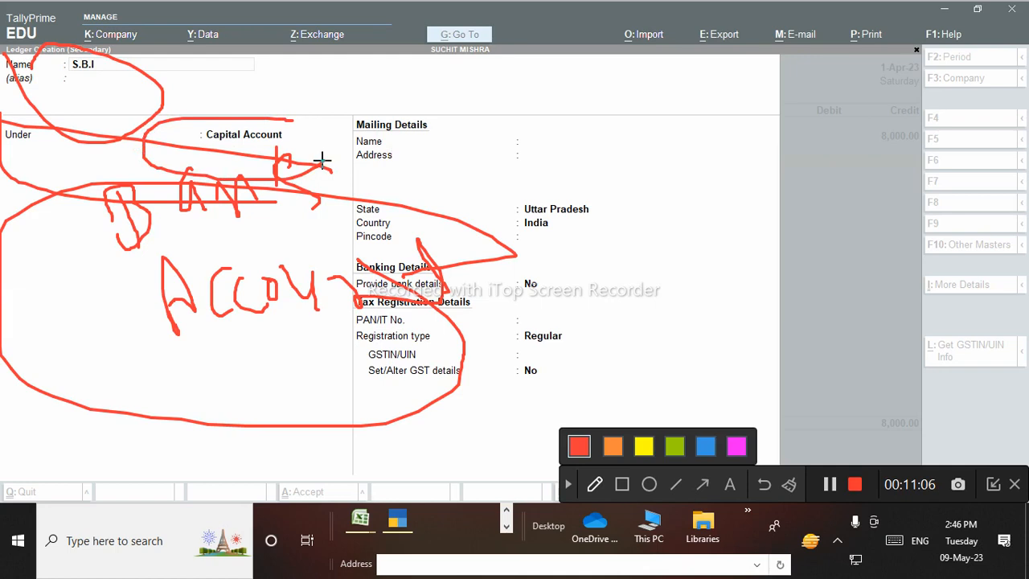
pyautogui.click(789, 484)
pyautogui.click(568, 484)
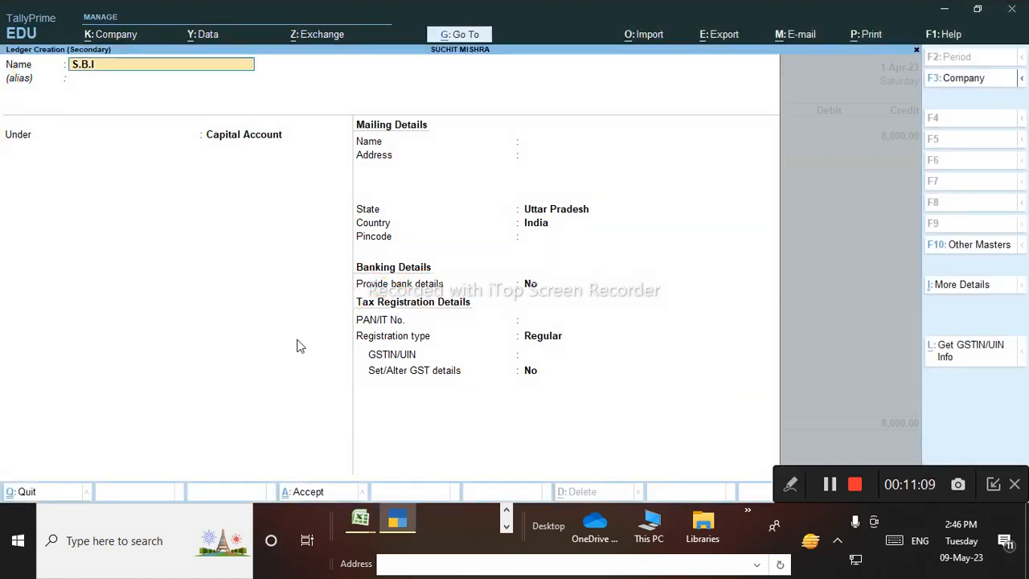
# Step: Place the S.B.I ledger under the Bank Accounts group, leaving its alias blank
pyautogui.press('Return')
pyautogui.press('Return')
pyautogui.write('BA')
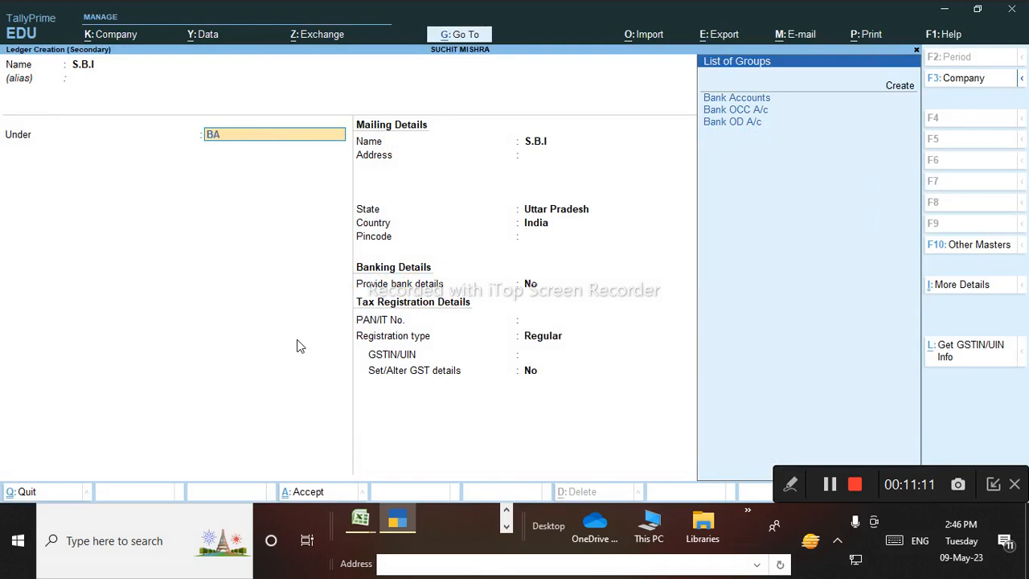
pyautogui.press('Return')
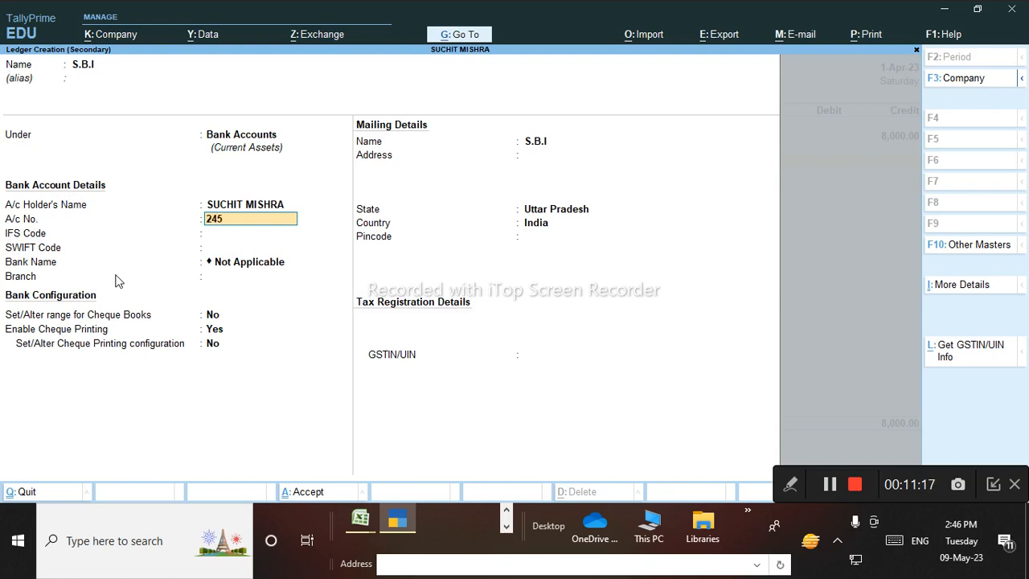
# Step: Enter the bank account number and set the IFS code to 115521 in the S.B.I ledger's bank account details
pyautogui.write('245')
pyautogui.press('Return')
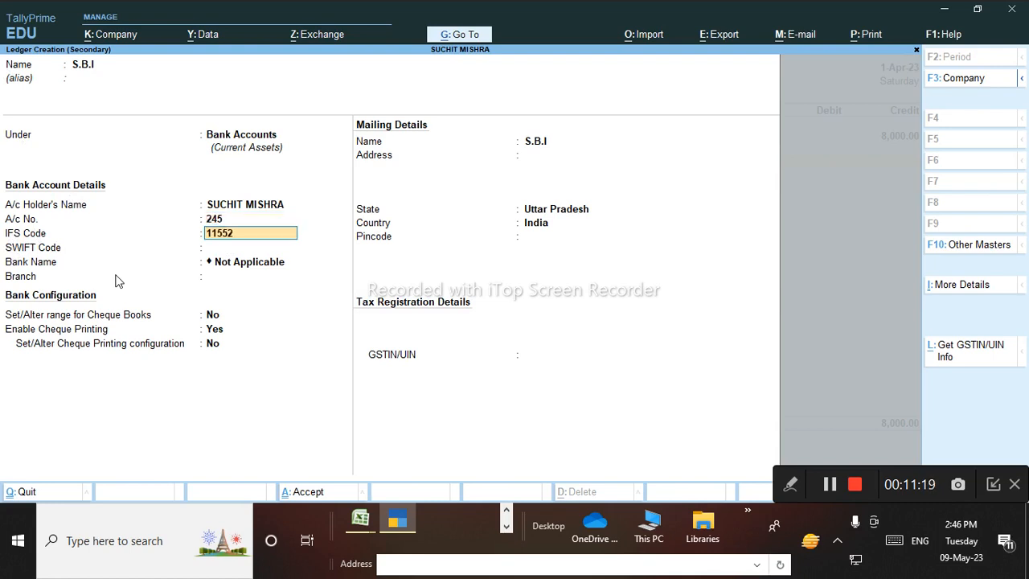
pyautogui.write('115521')
pyautogui.press('Return')
pyautogui.press('Return')
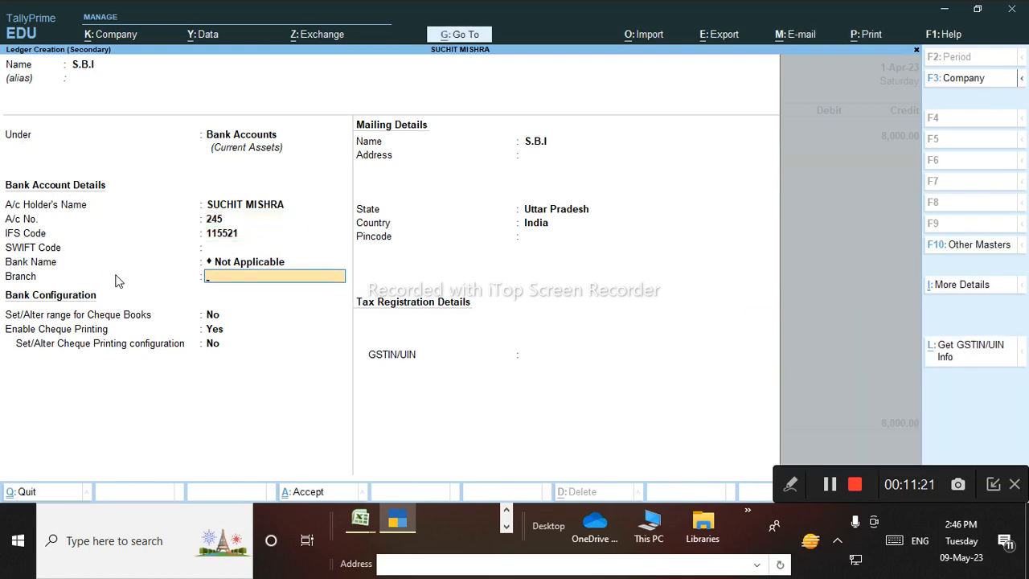
# Step: Keep the remaining bank, mailing and tax details of the S.B.I ledger at their defaults and save the ledger
pyautogui.press('BackSpace')
pyautogui.press('Return')
pyautogui.press('Return')
pyautogui.press('Return')
pyautogui.press('Return')
pyautogui.press('Return')
pyautogui.press('Return')
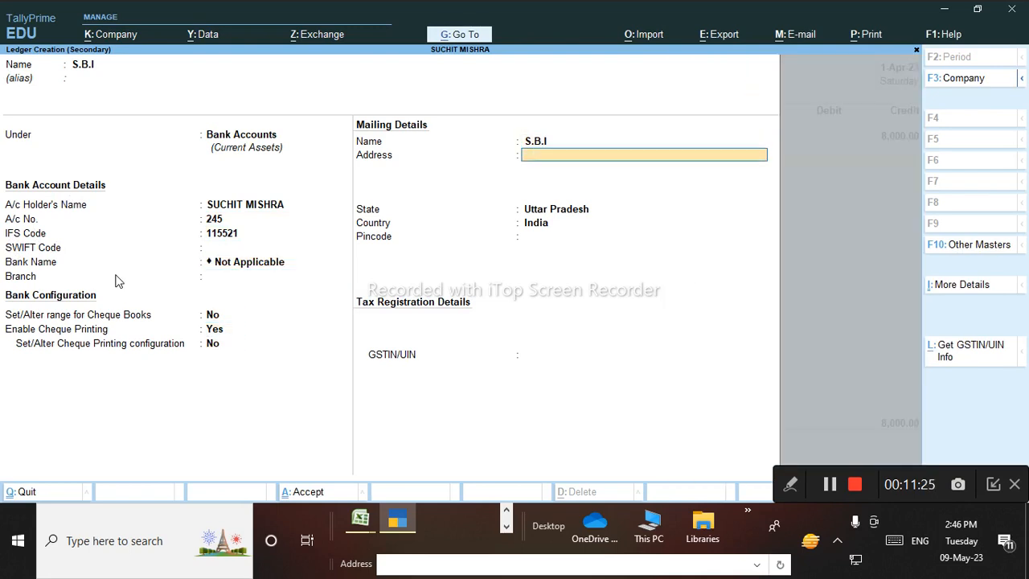
pyautogui.press('Return')
pyautogui.press('Return')
pyautogui.press('Return')
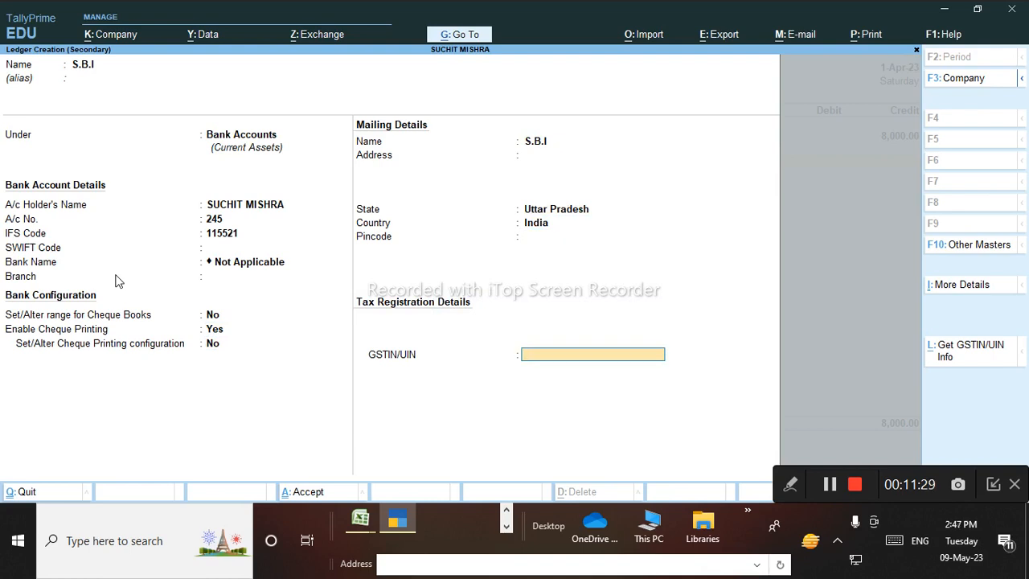
pyautogui.press('Return')
pyautogui.press('Return')
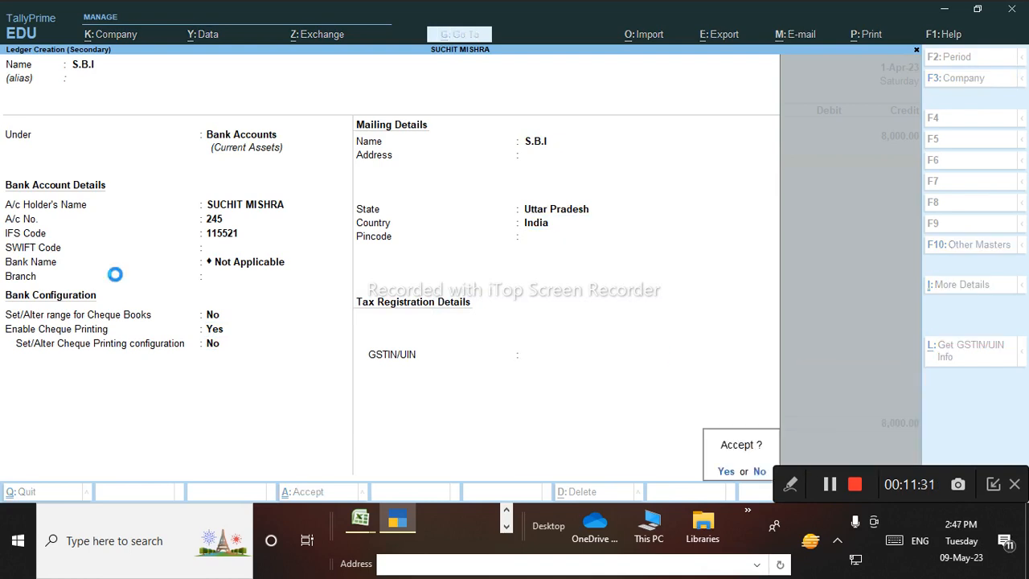
pyautogui.press('Return')
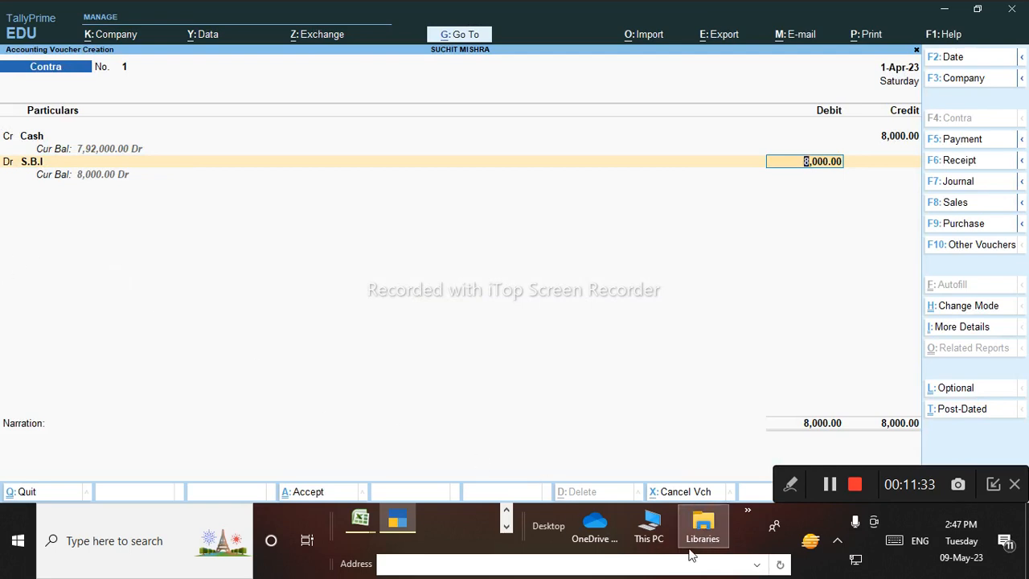
pyautogui.click(789, 484)
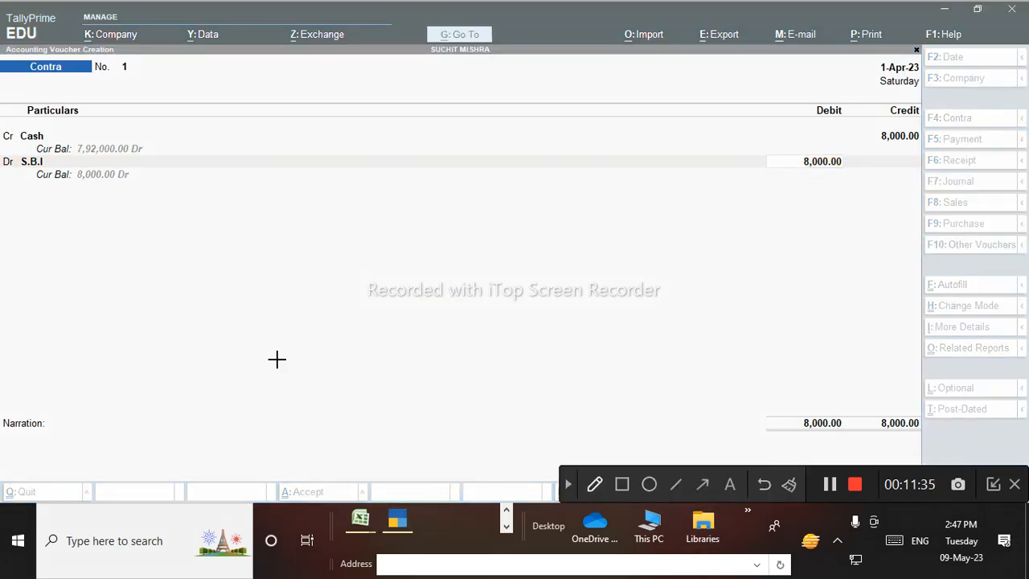
pyautogui.moveTo(91, 214)
pyautogui.mouseDown()
pyautogui.moveTo(140, 188)
pyautogui.moveTo(43, 175)
pyautogui.moveTo(144, 208)
pyautogui.moveTo(133, 207)
pyautogui.mouseUp()
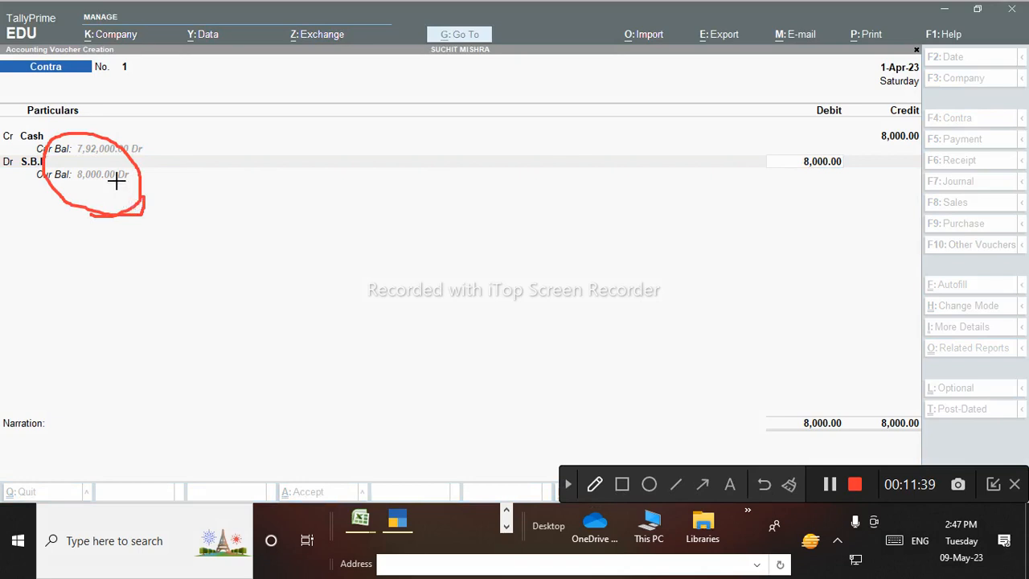
pyautogui.moveTo(919, 122)
pyautogui.mouseDown()
pyautogui.moveTo(861, 114)
pyautogui.moveTo(914, 126)
pyautogui.mouseUp()
pyautogui.moveTo(826, 130)
pyautogui.mouseDown()
pyautogui.moveTo(739, 161)
pyautogui.moveTo(840, 159)
pyautogui.mouseUp()
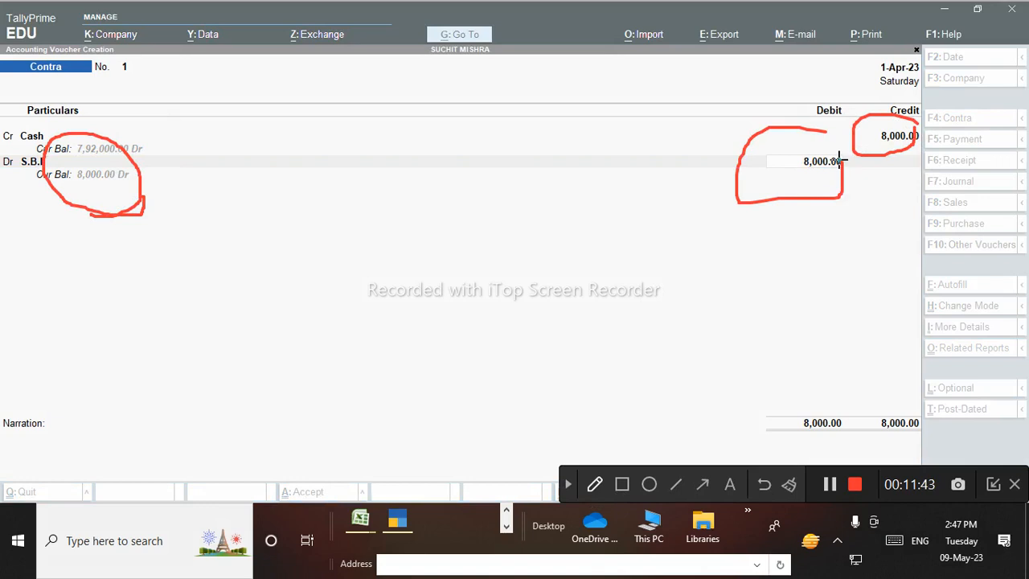